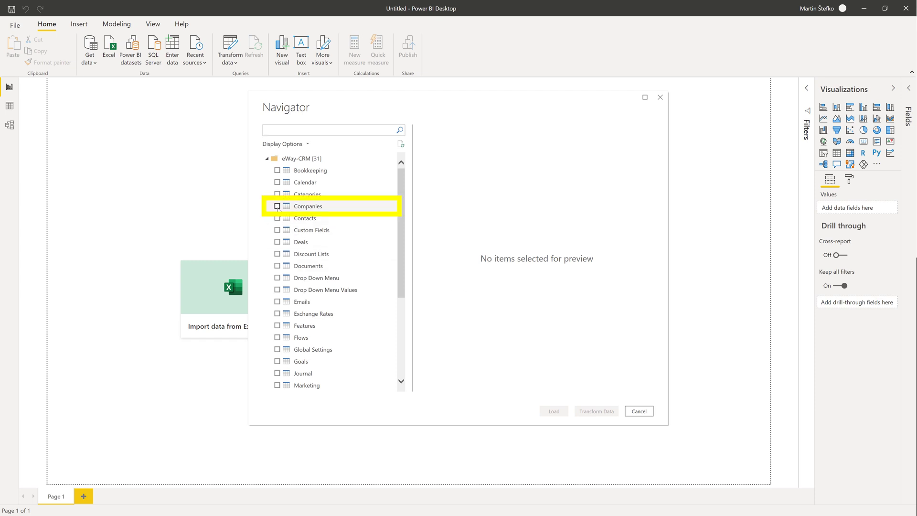
Load the Companies, Bookkeeping, Products in Bookkeeping Record, Drop Down Menu Values and Users tables from eWay-CRM into the report.
click(277, 206)
click(278, 171)
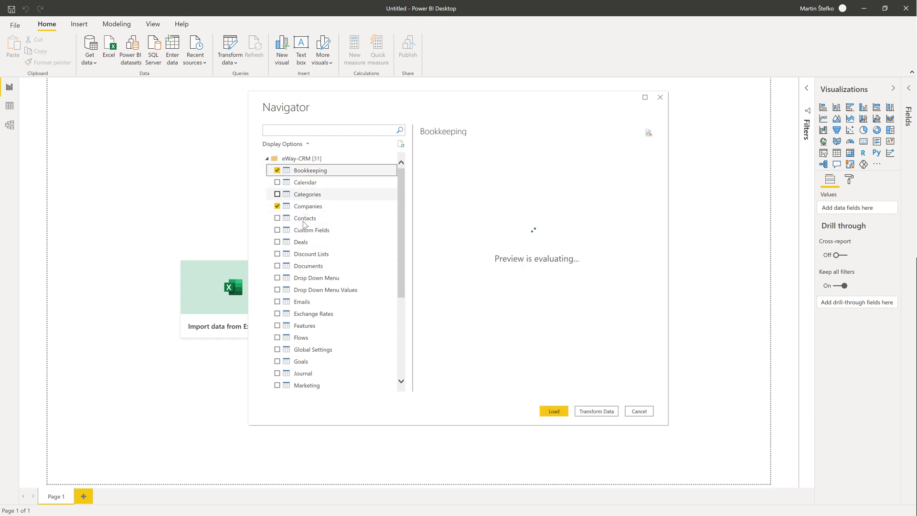
scroll(400, 246, down, 4)
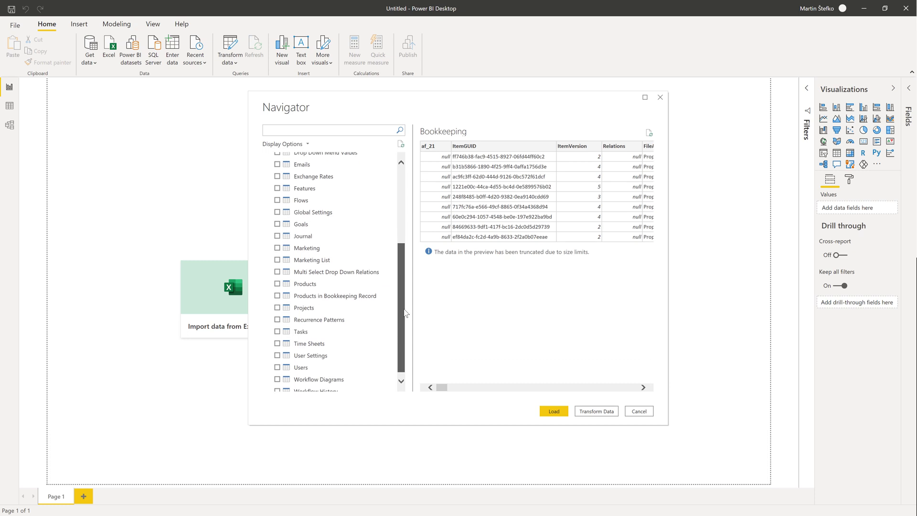
click(278, 296)
scroll(325, 277, up, 2)
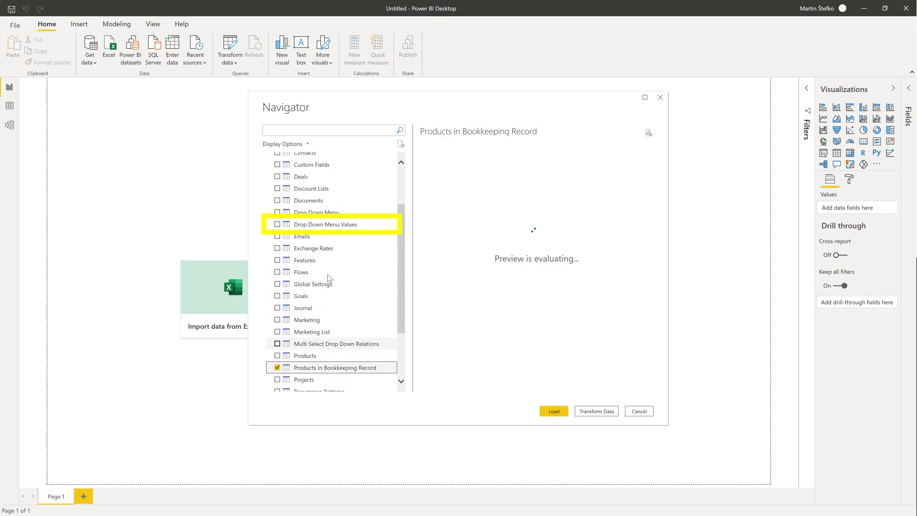
click(277, 224)
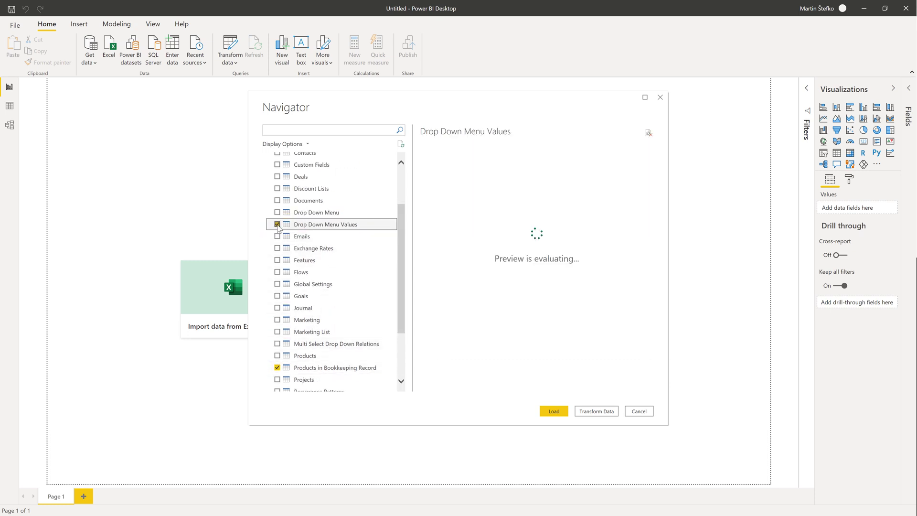
scroll(400, 274, down, 2)
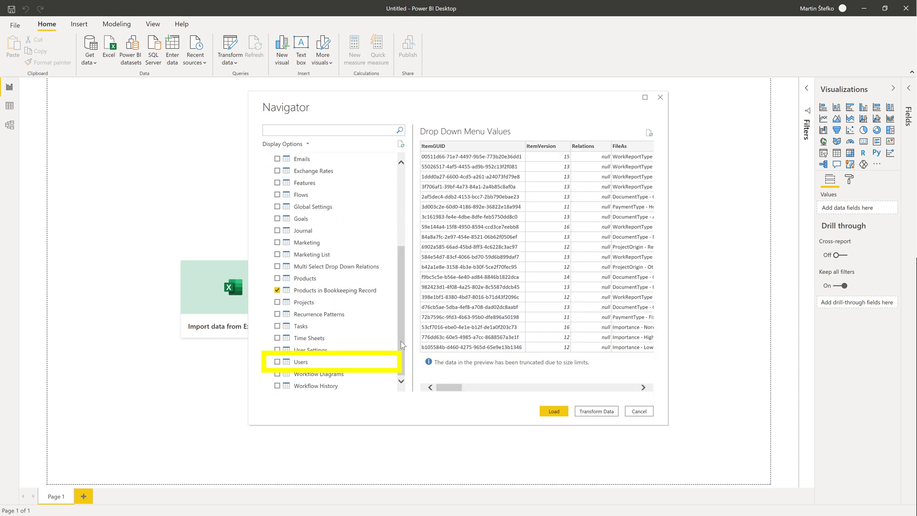
click(278, 362)
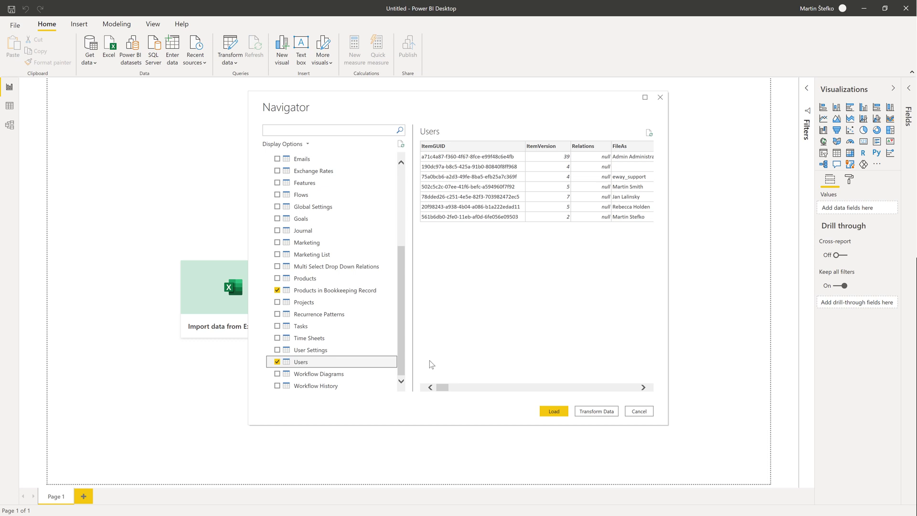
click(552, 411)
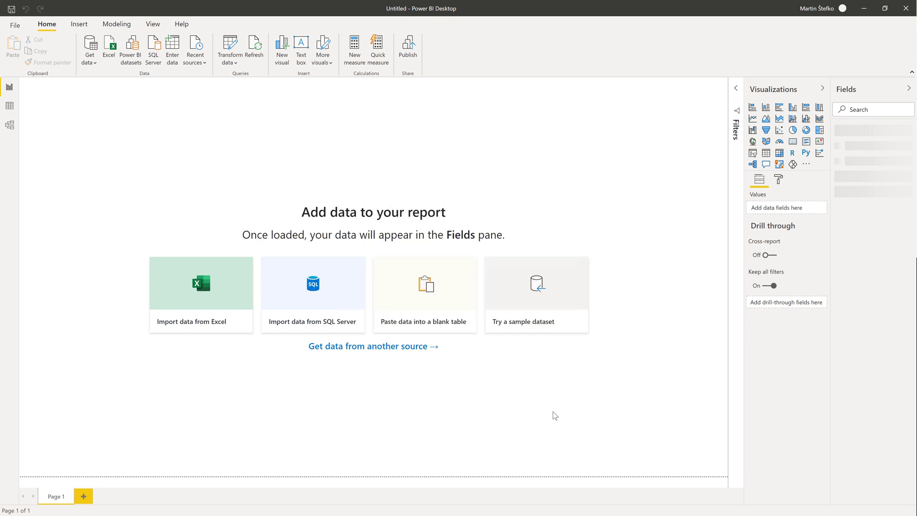
Open the data model diagram and lengthen all five table cards so that more of their fields show.
click(10, 125)
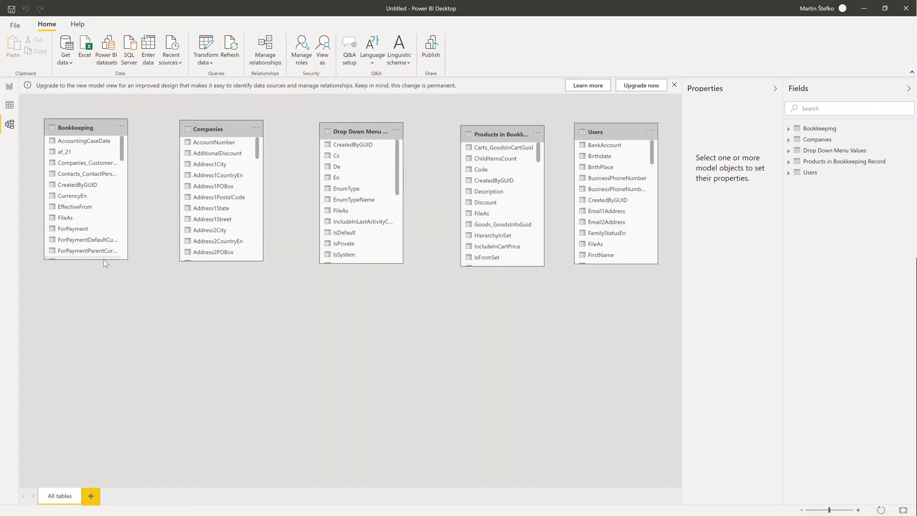
drag(95, 259, 97, 439)
drag(239, 261, 240, 404)
drag(384, 263, 382, 377)
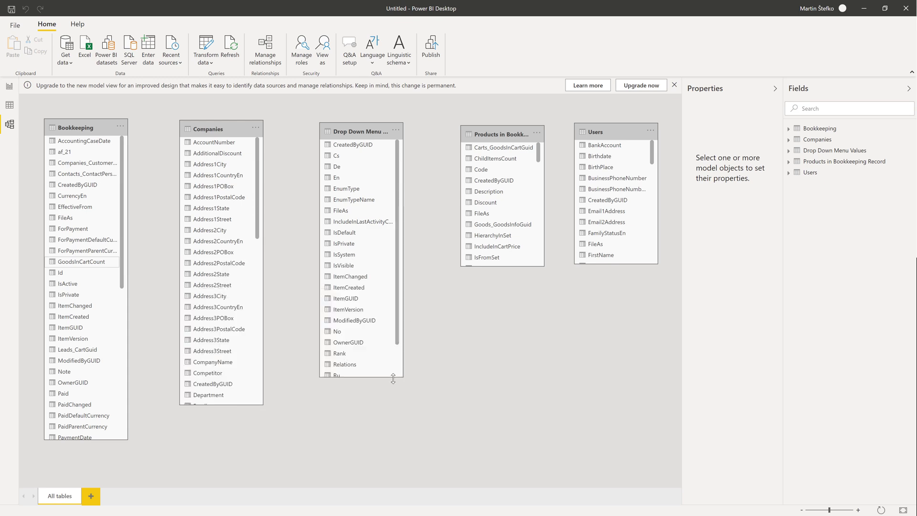
drag(517, 267, 518, 424)
drag(621, 264, 621, 438)
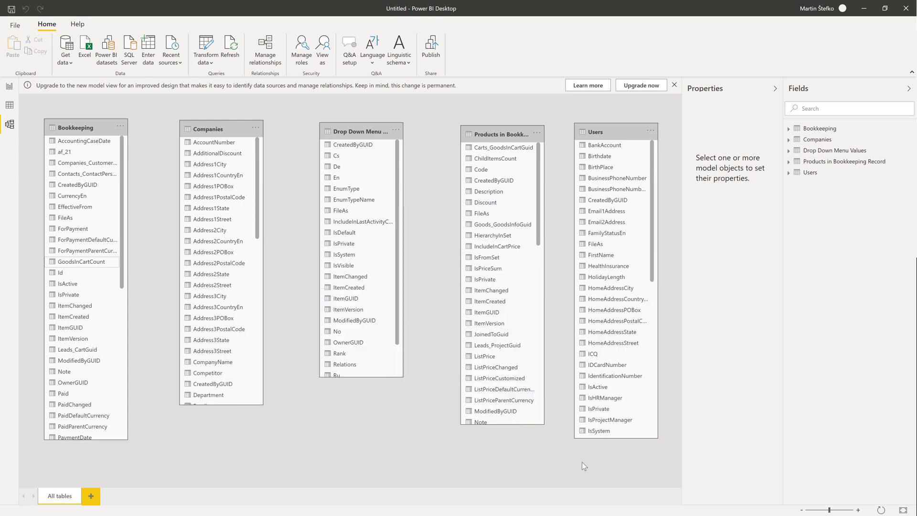
Widen the Bookkeeping card and relate the Companies ItemGUID field to Companies_CustomerGuid in Bookkeeping.
scroll(220, 315, down, 3)
scroll(219, 314, down, 6)
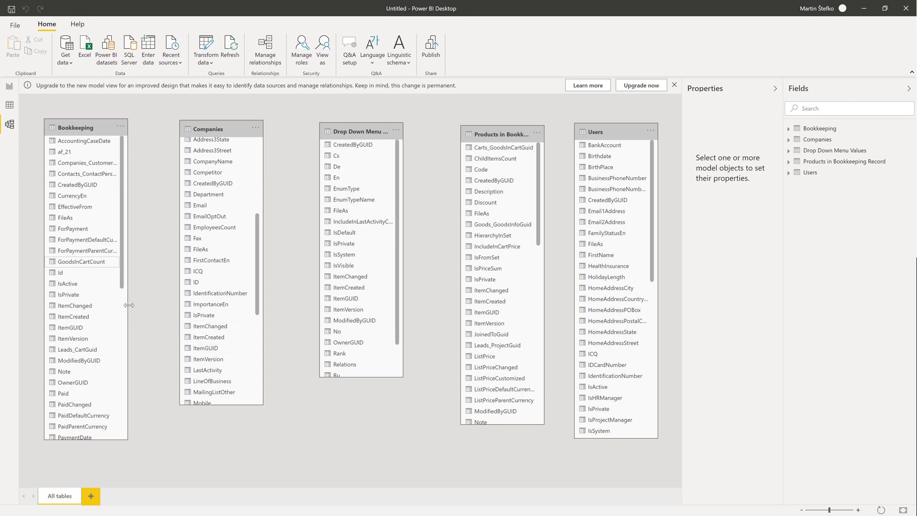
drag(129, 304, 154, 304)
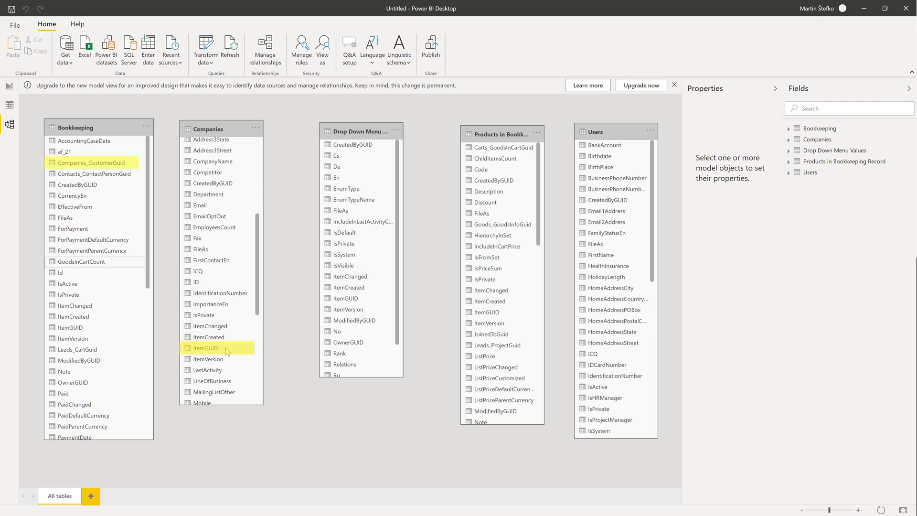
drag(222, 349, 112, 166)
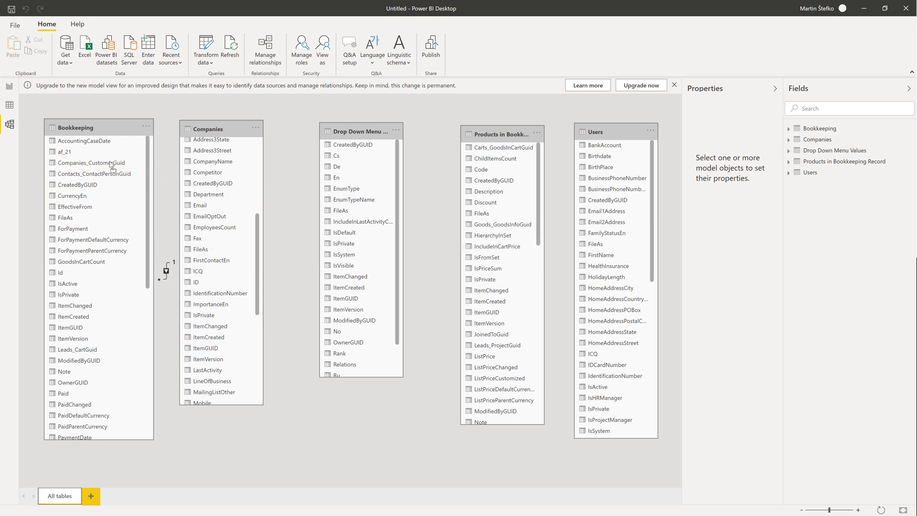
Create a relationship from the Bookkeeping TypeEn field to ItemGUID in Drop Down Menu Values.
scroll(136, 325, down, 10)
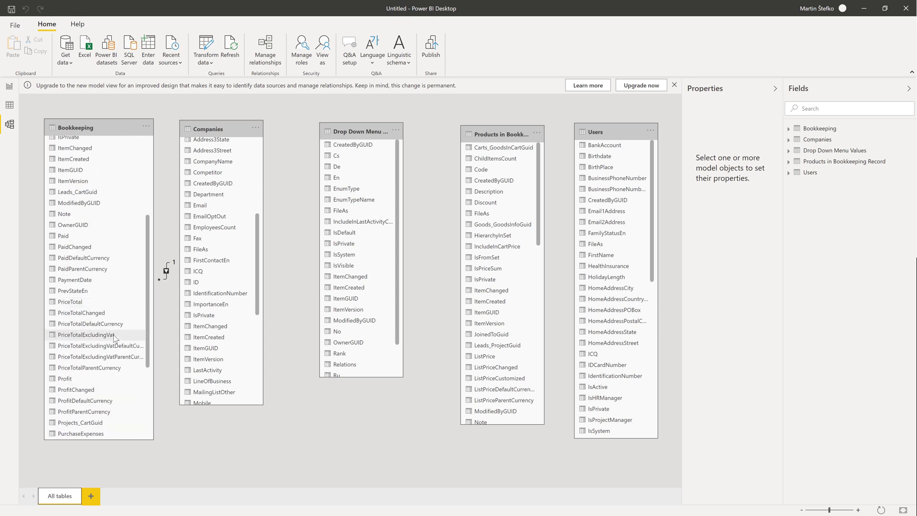
scroll(115, 338, down, 1)
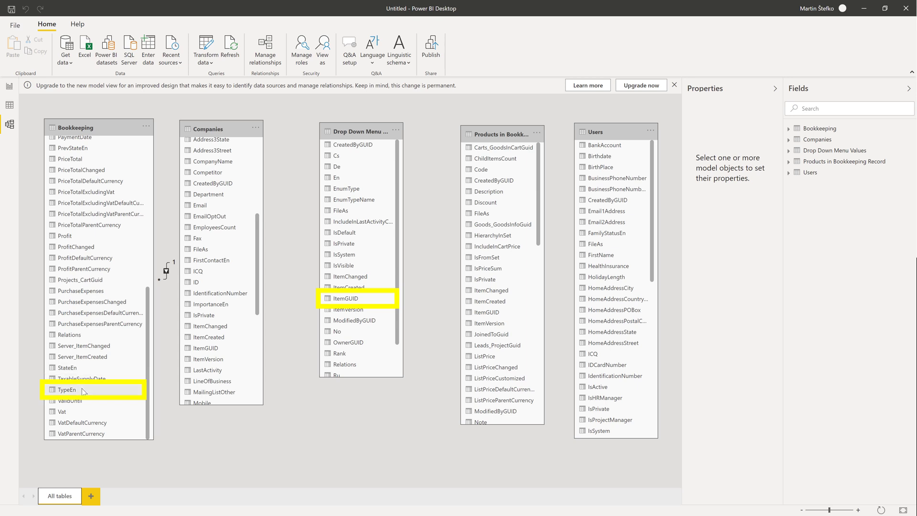
mouse_move(83, 390)
mouse_down()
mouse_move(268, 379)
mouse_move(351, 322)
mouse_move(350, 300)
mouse_up()
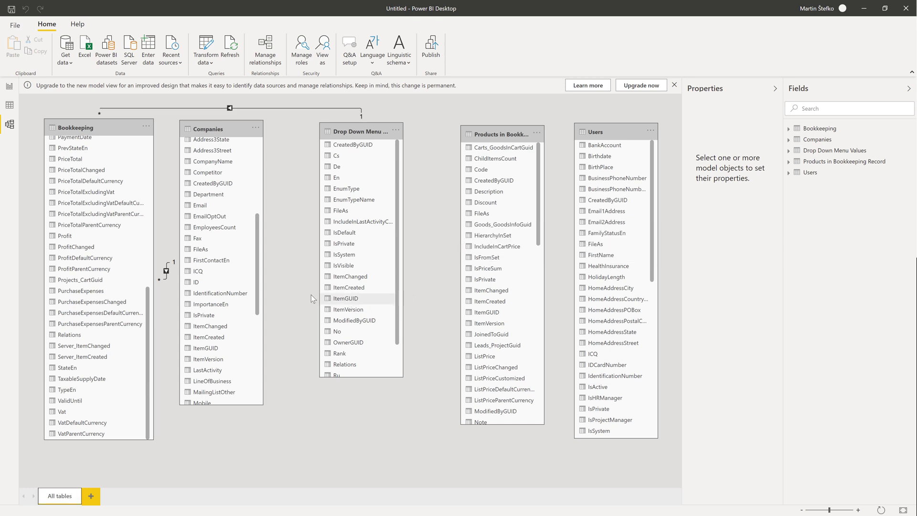
Create a relationship from the Bookkeeping ItemGUID field to Carts_GoodsInCartGuid in Products in Bookkeeping Record.
scroll(101, 353, up, 2)
scroll(102, 353, up, 4)
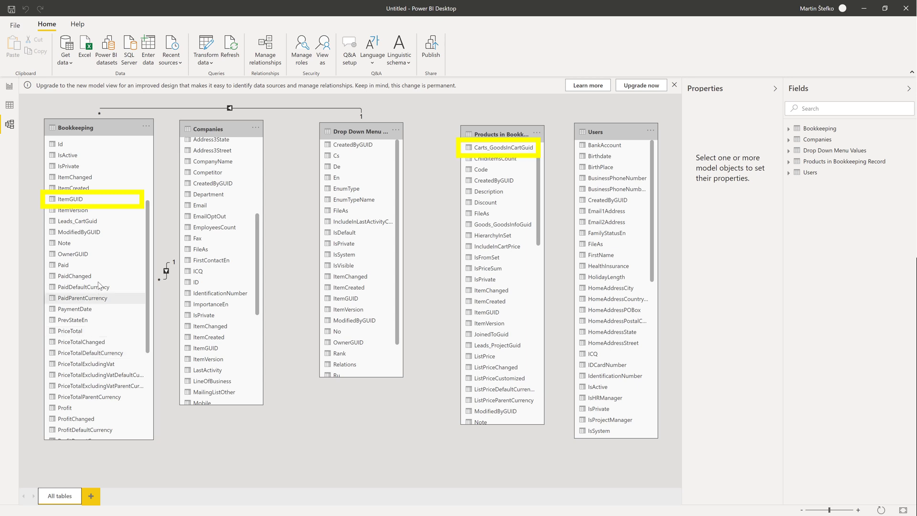
mouse_move(79, 199)
mouse_down()
mouse_move(474, 197)
mouse_move(513, 149)
mouse_up()
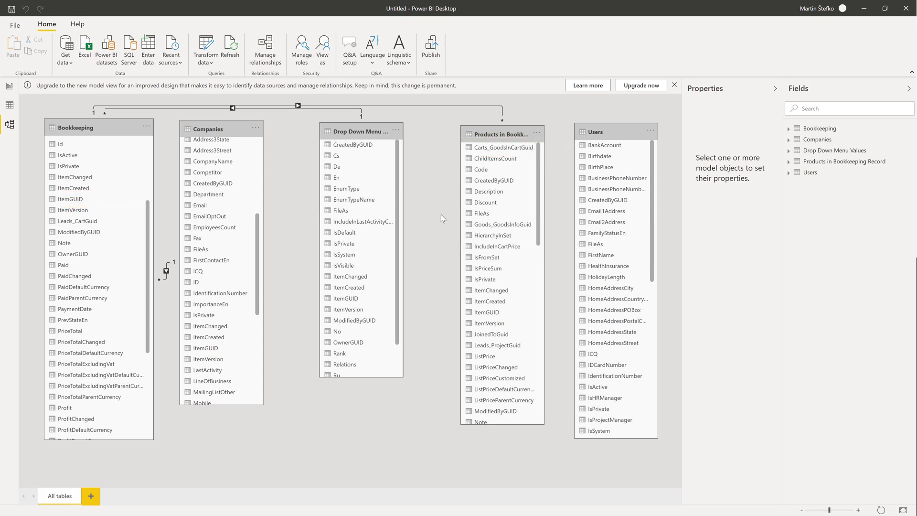
Create a relationship from the Users ItemGUID field to OwnerGUID in the Companies table.
scroll(618, 342, down, 3)
scroll(619, 343, down, 1)
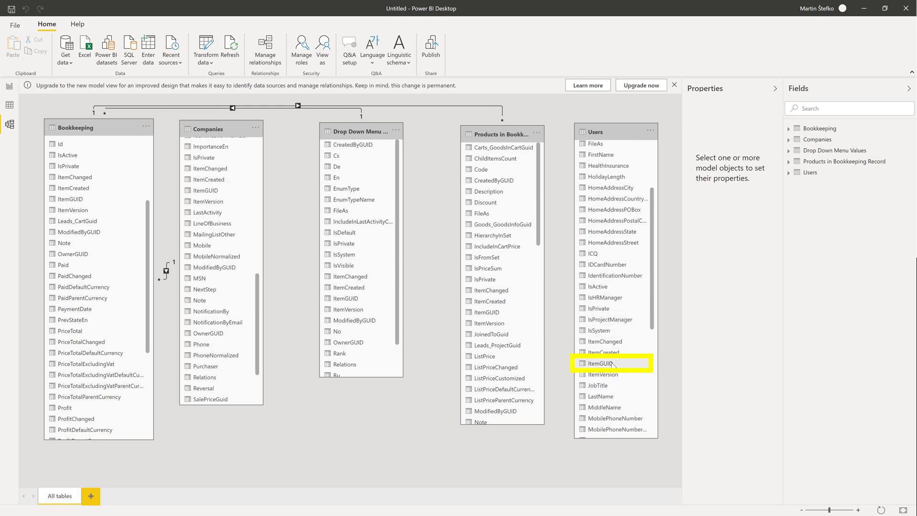
drag(600, 363, 219, 334)
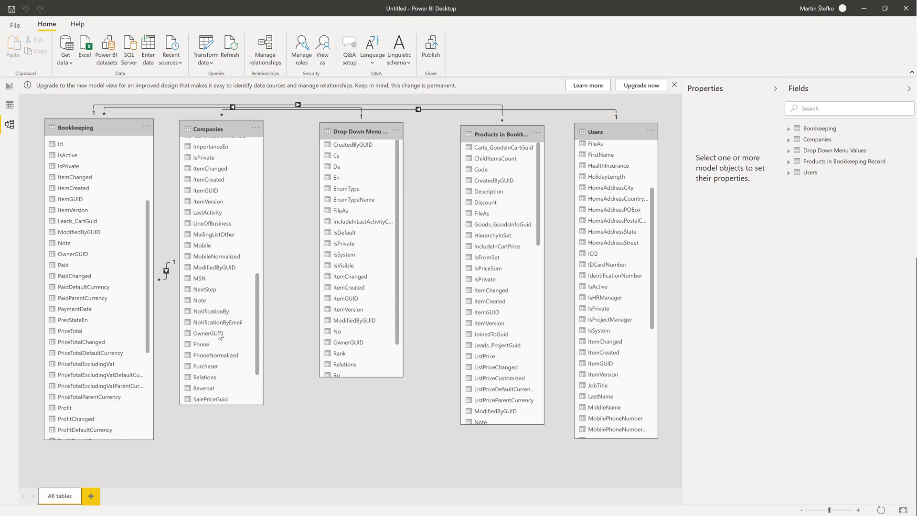
Add a matrix visual to the report page, widen the field list and enlarge the matrix.
click(10, 88)
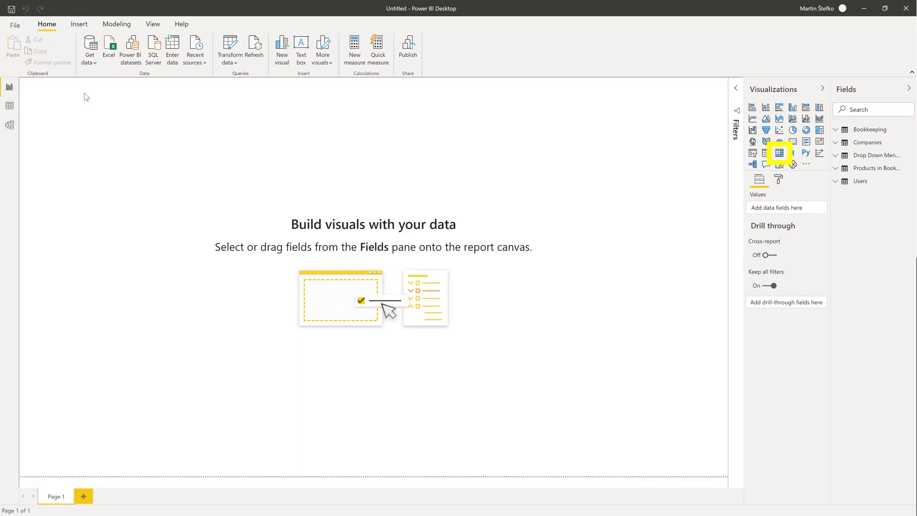
click(780, 153)
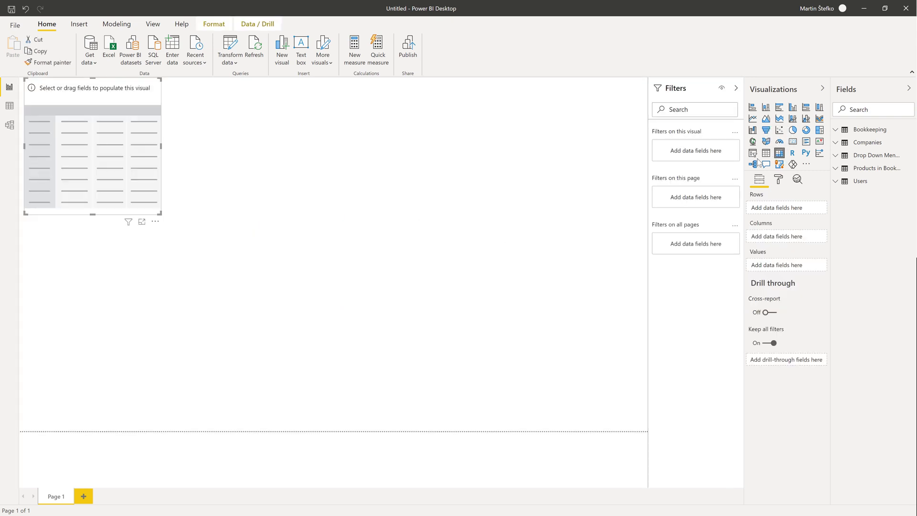
drag(824, 219, 789, 224)
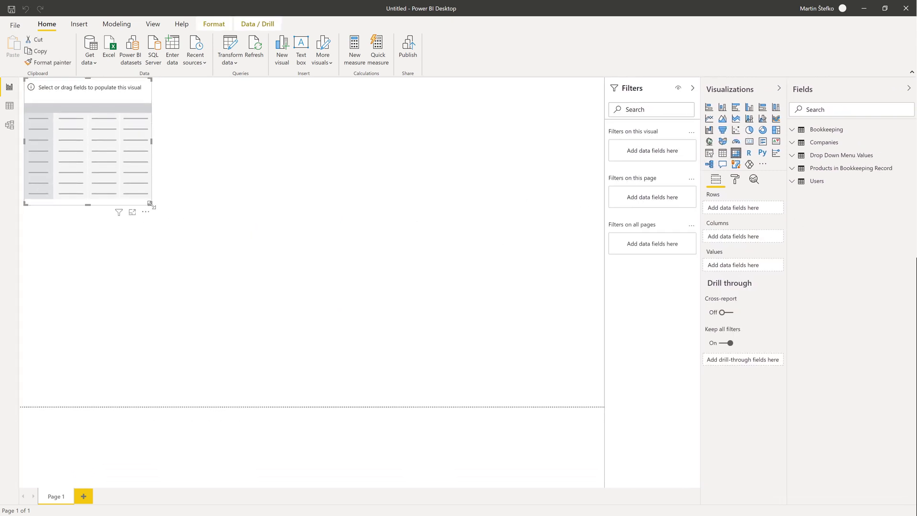
drag(150, 204, 230, 252)
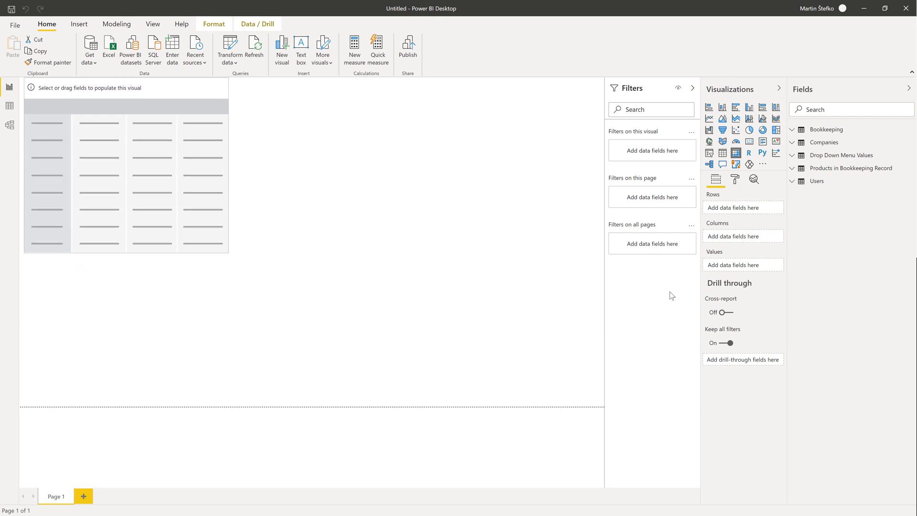
Use the FileAs field of Users as the matrix rows and rename it "Sales Rep" for this visual.
click(793, 182)
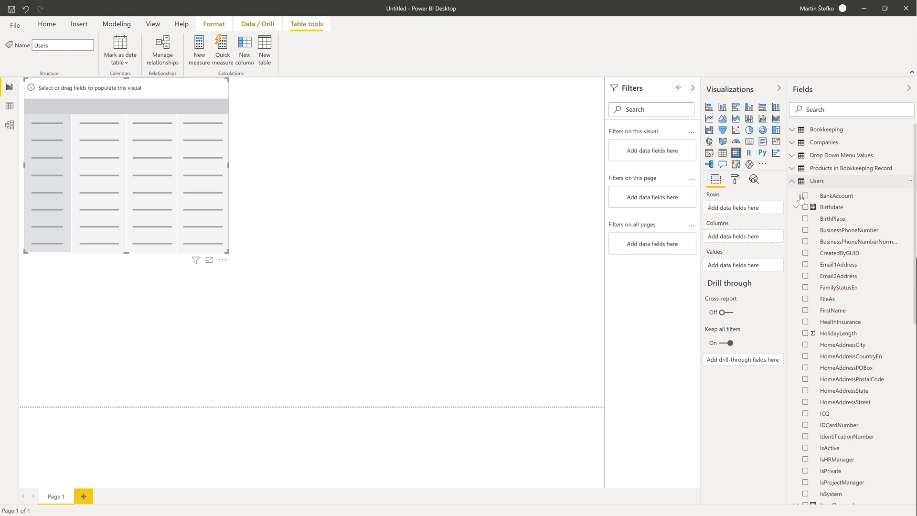
drag(738, 211, 738, 211)
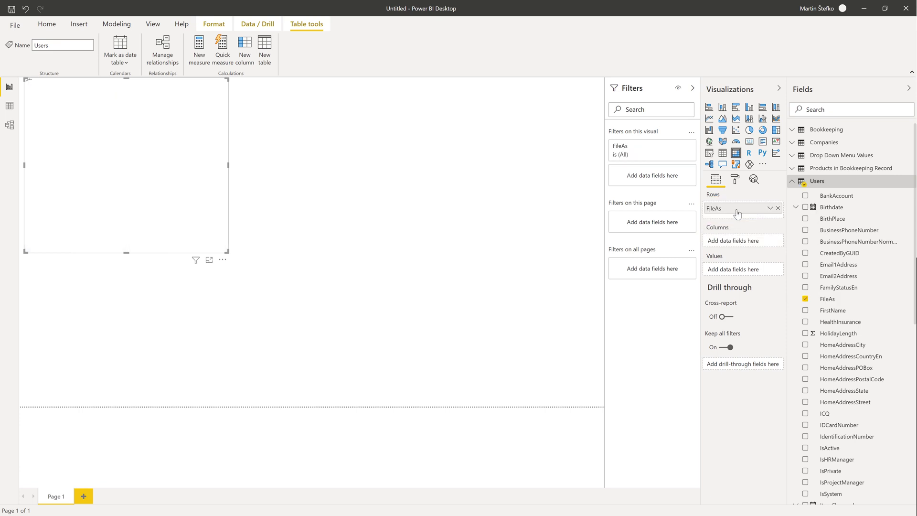
click(771, 209)
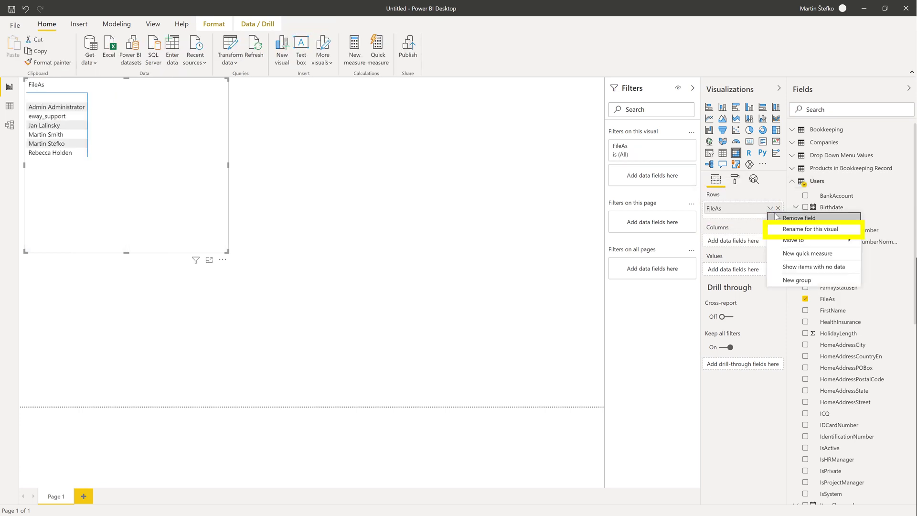
click(790, 228)
text(Sales Rep)
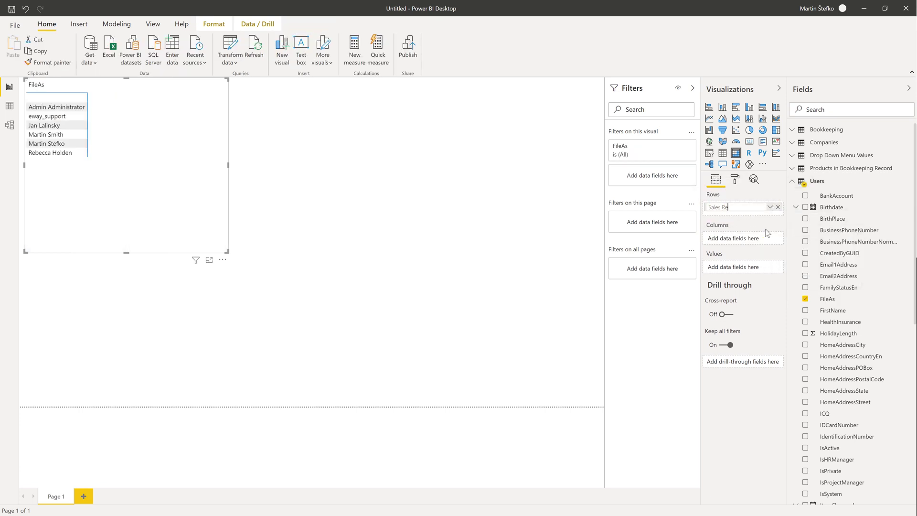
key(Return)
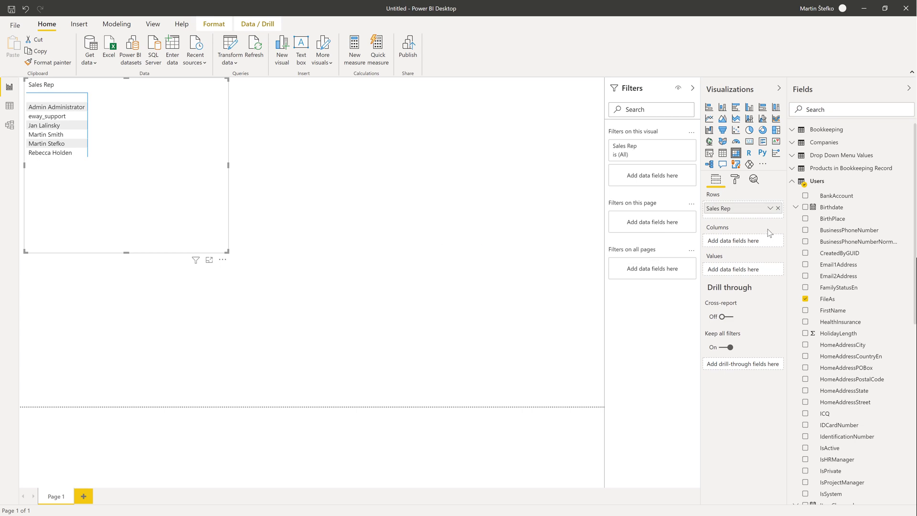
Collapse the Users fields and use the EffectiveFrom date of Bookkeeping as the matrix columns.
click(793, 183)
click(793, 130)
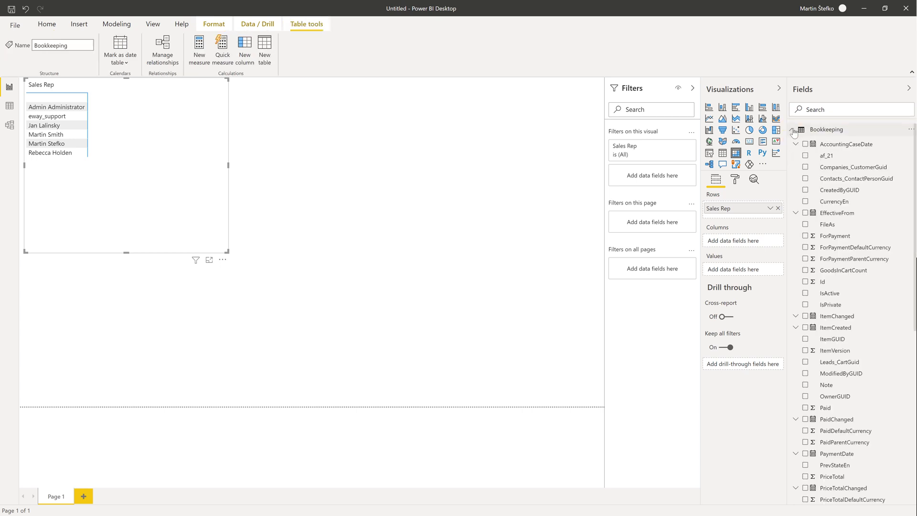
drag(845, 214, 748, 240)
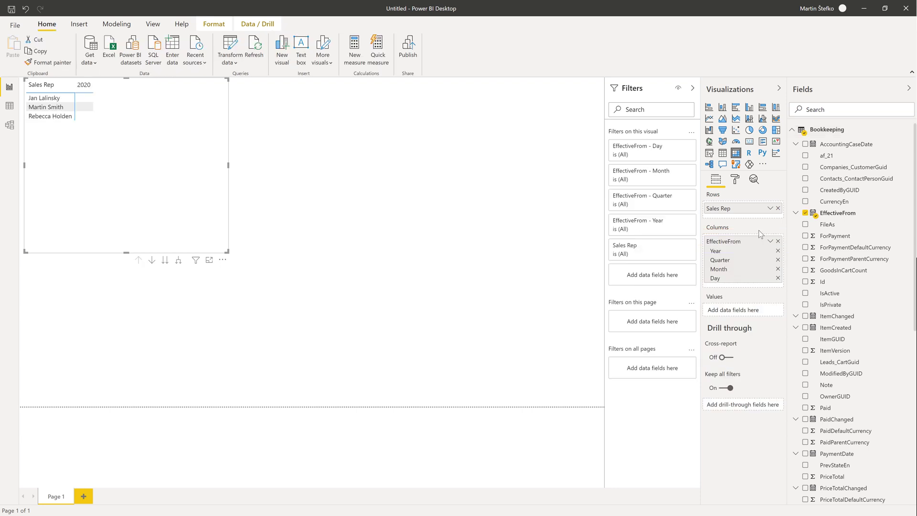
Use PriceTotalExcludingVatDefaultCurrency of Bookkeeping as the matrix value and rename it "Price" for this visual.
scroll(882, 314, down, 5)
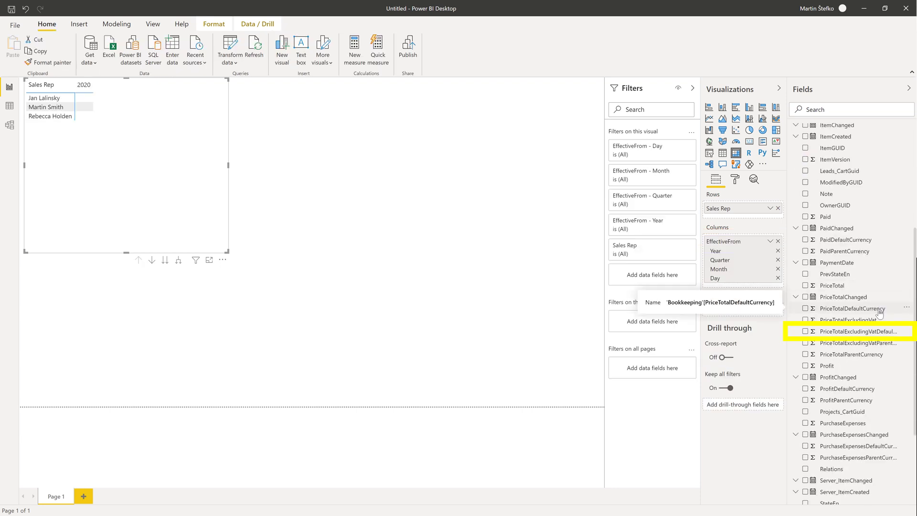
drag(878, 332, 758, 310)
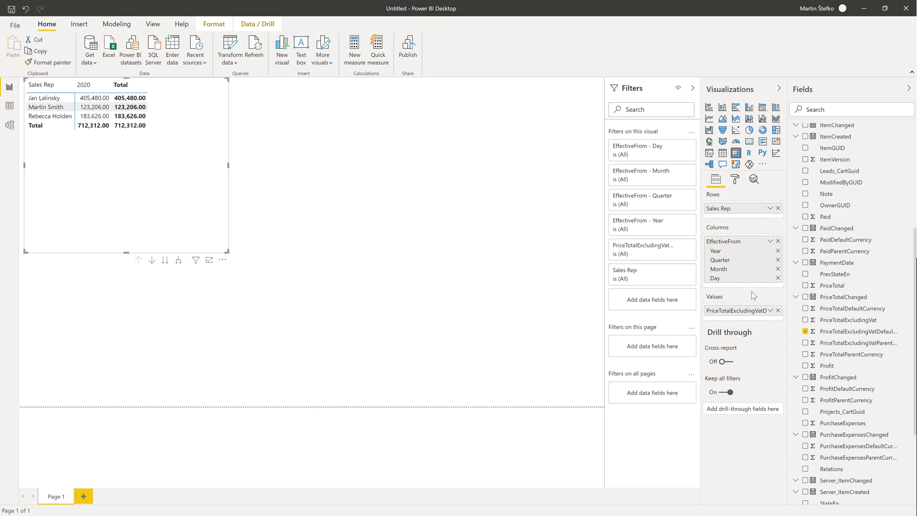
click(770, 311)
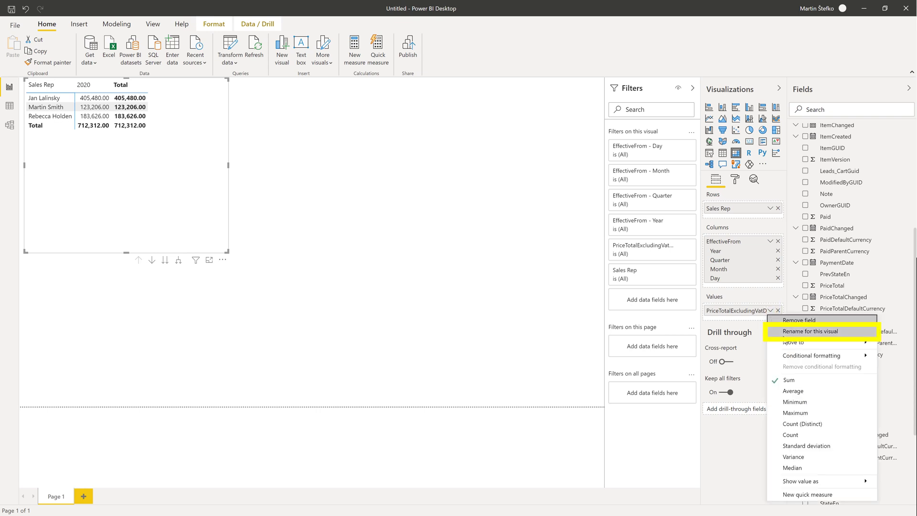
click(778, 331)
text(Price)
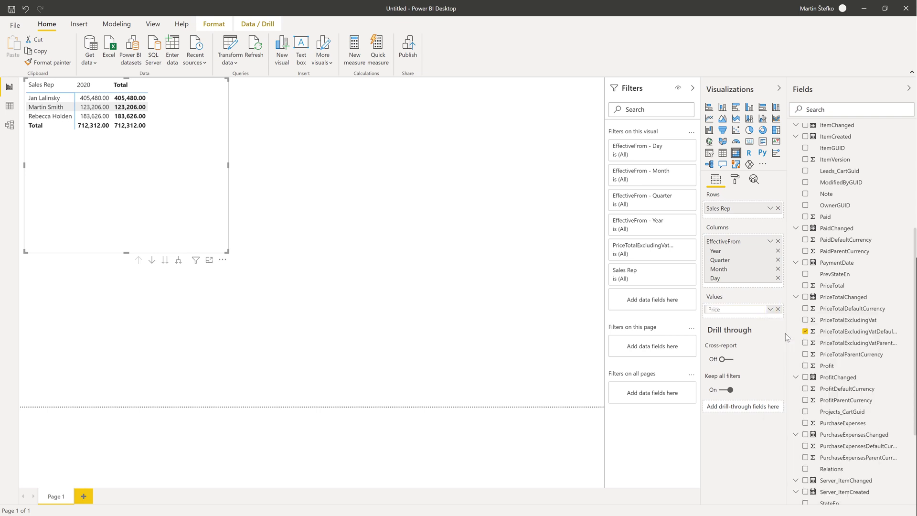
key(Return)
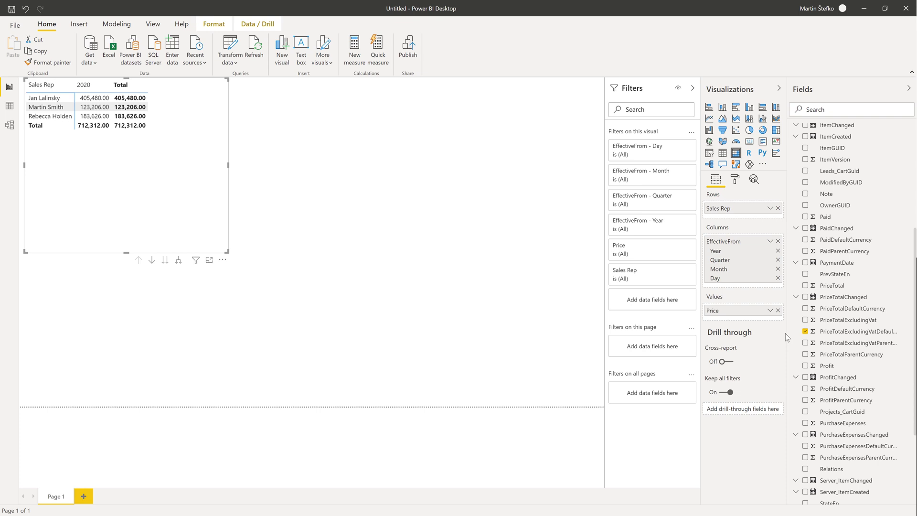
Filter the matrix by the En field of Drop Down Menu Values, keeping only Sales Invoice.
scroll(853, 293, up, 1)
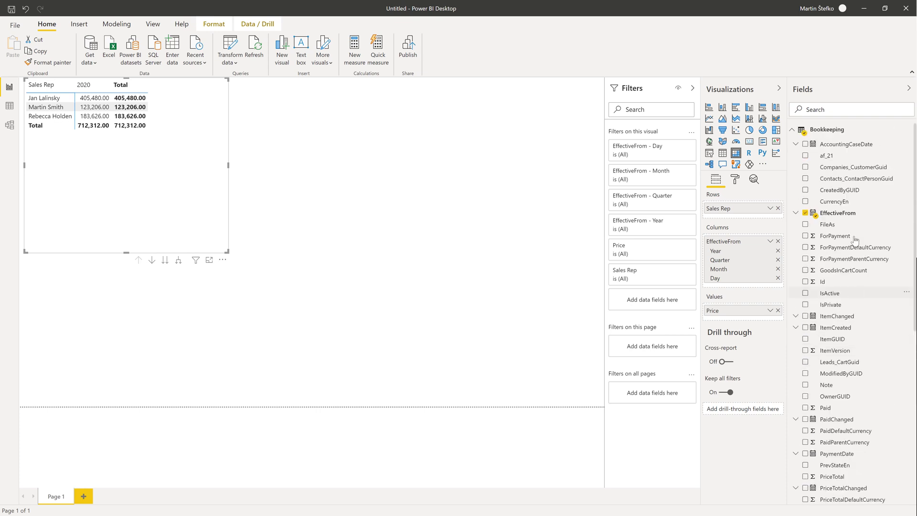
click(791, 130)
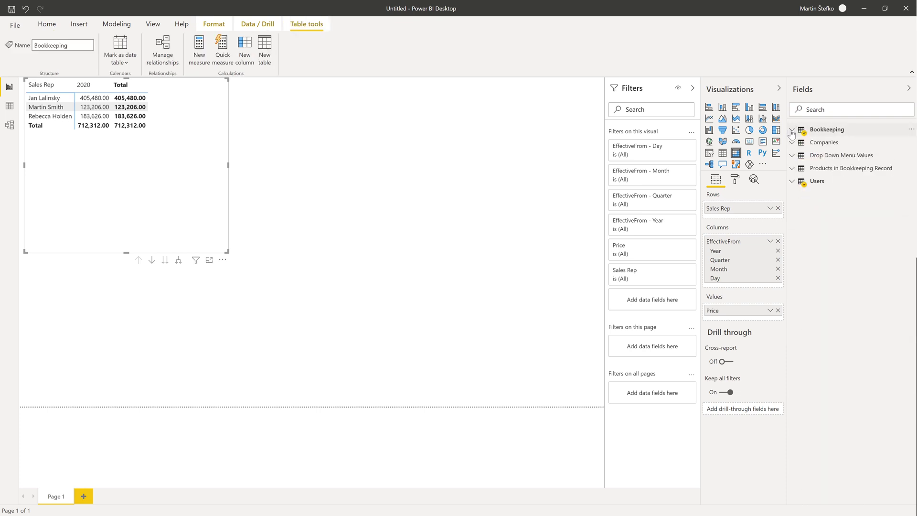
click(793, 156)
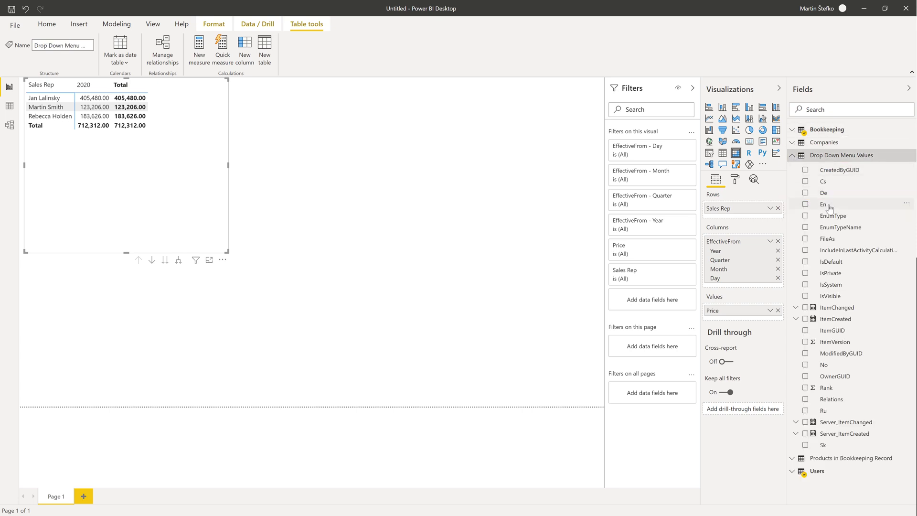
drag(827, 207, 672, 299)
click(635, 291)
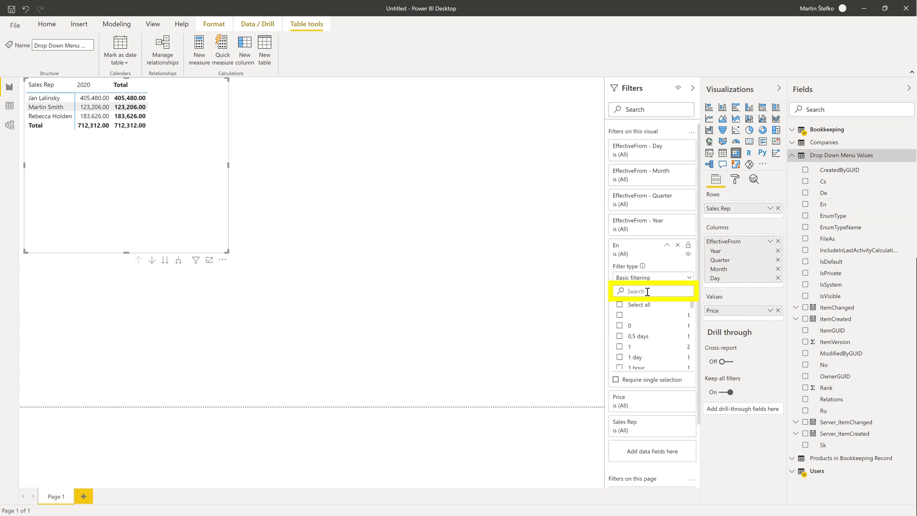
text(sales invoice)
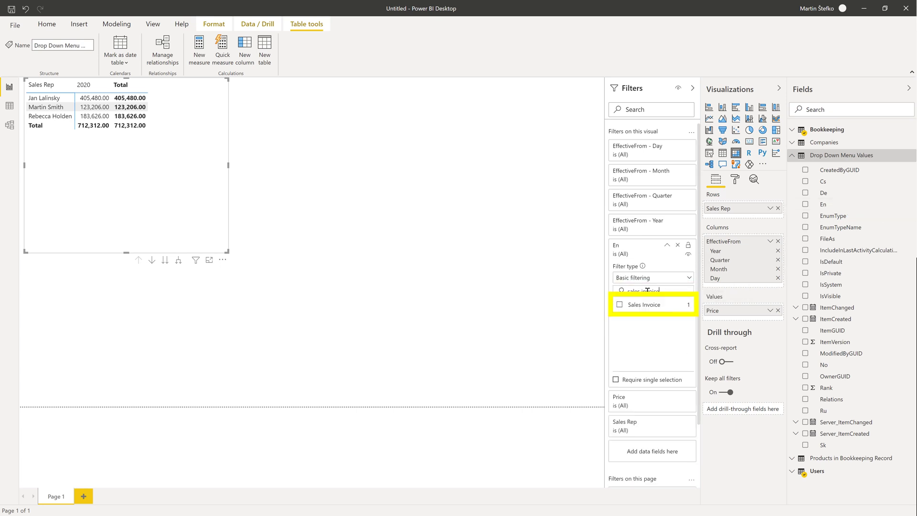
click(620, 305)
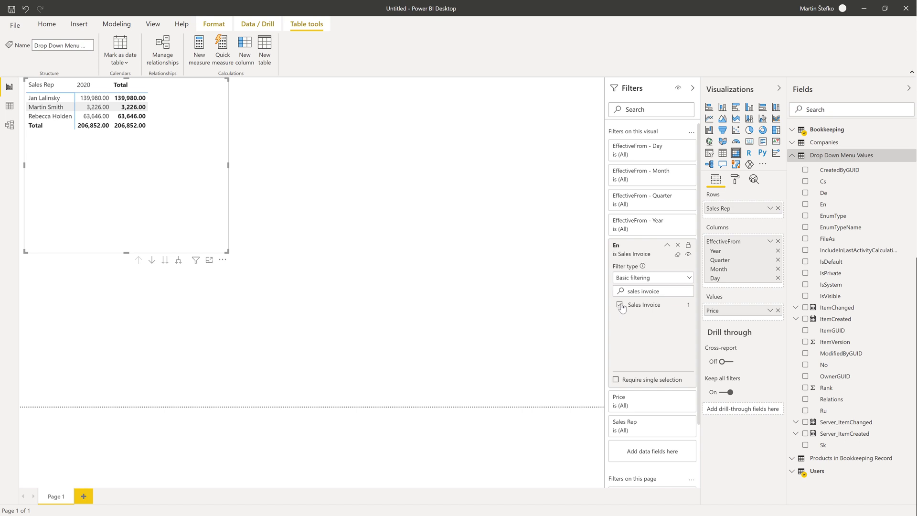
Add the FileAs field of Companies as a row level below Sales Rep, renamed "Company Name", and expand the second and third sales reps.
click(793, 156)
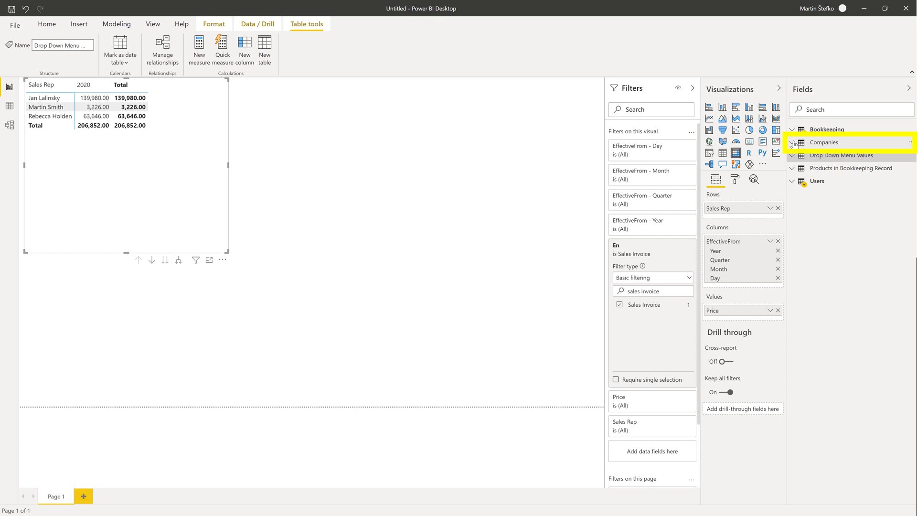
click(792, 143)
scroll(858, 352, down, 3)
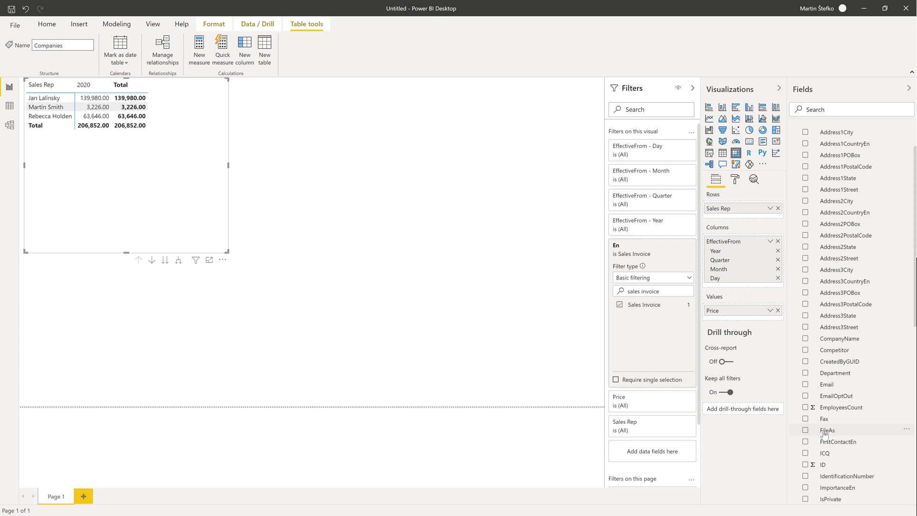
drag(825, 434, 754, 213)
click(770, 220)
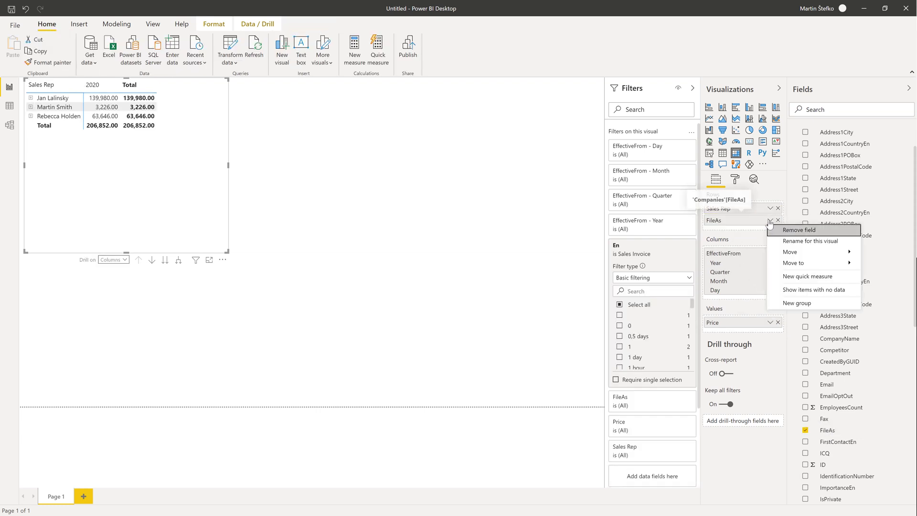
click(771, 243)
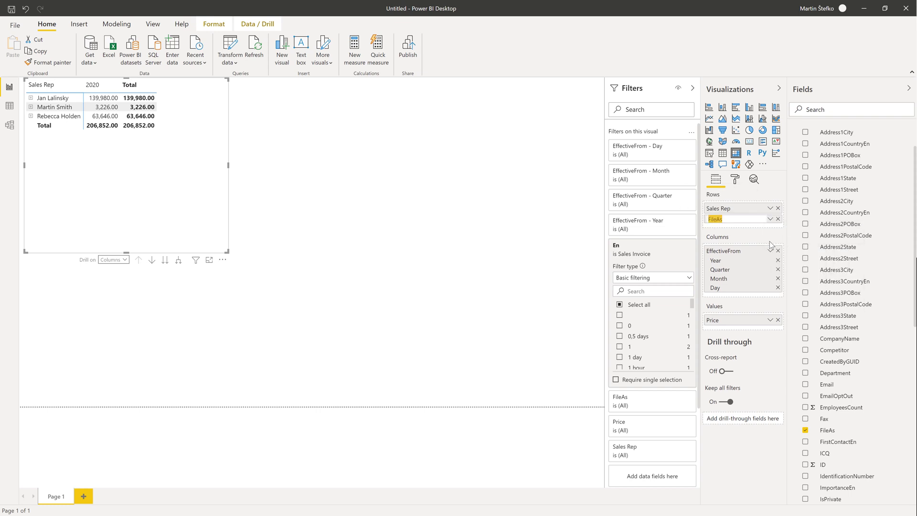
text(Company Name)
key(Return)
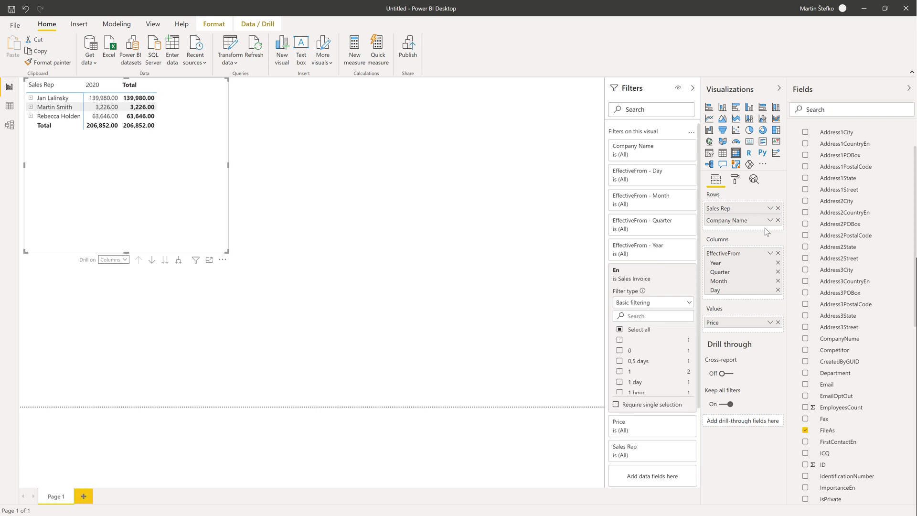
click(31, 107)
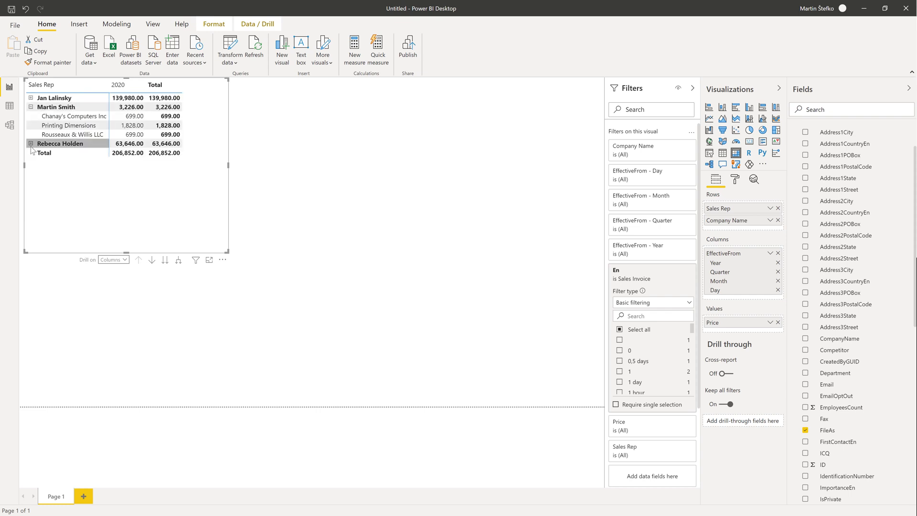
click(30, 143)
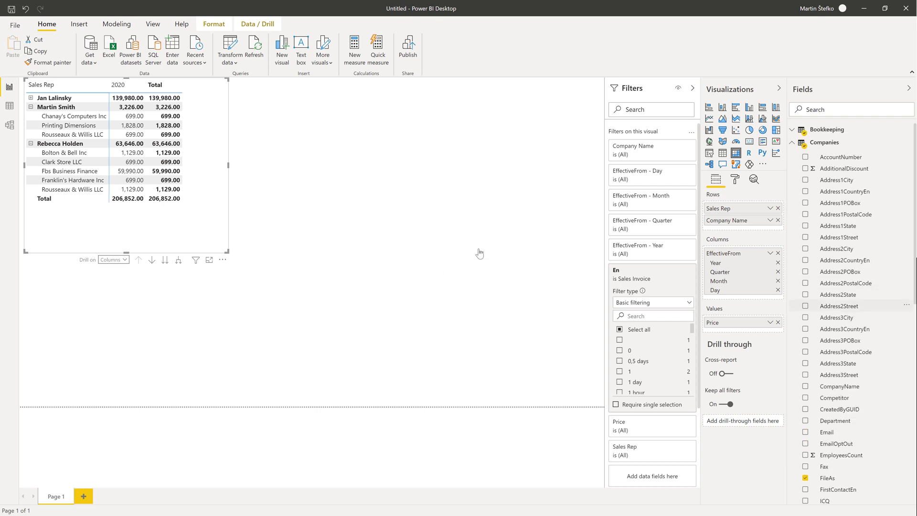
Add the FileAs field of Products in Bookkeeping Record as the third row level and rename it "Product" for this visual.
click(792, 144)
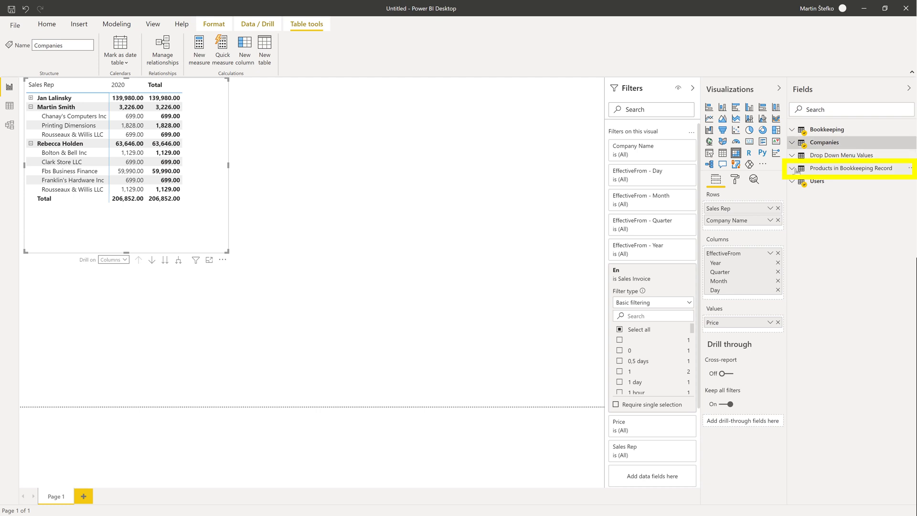
click(793, 169)
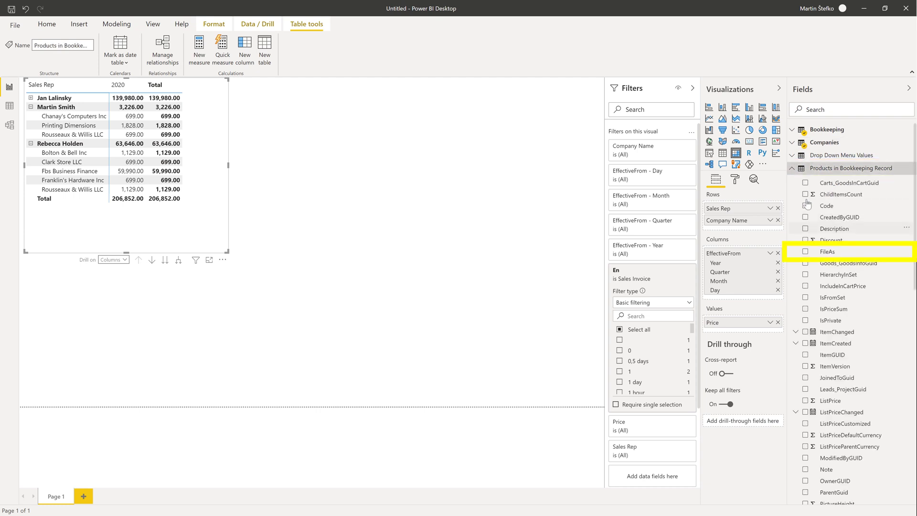
drag(826, 252, 745, 234)
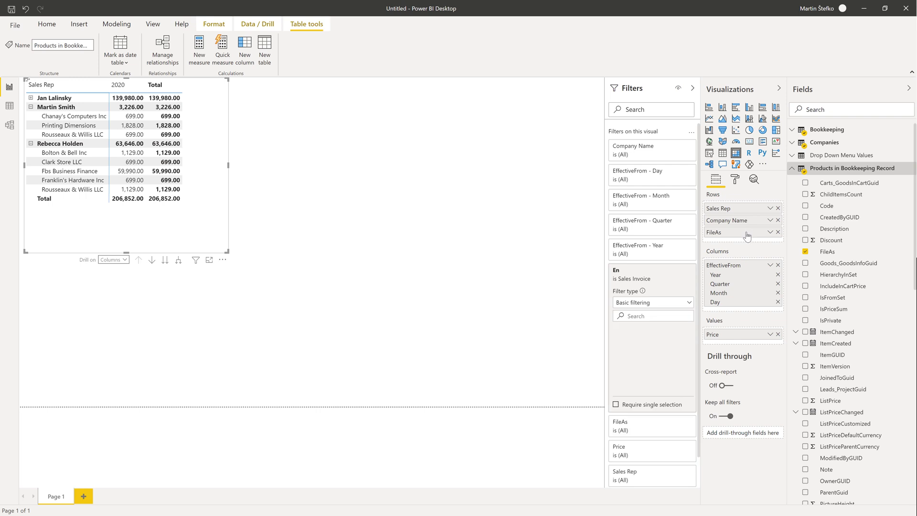
click(771, 233)
click(811, 253)
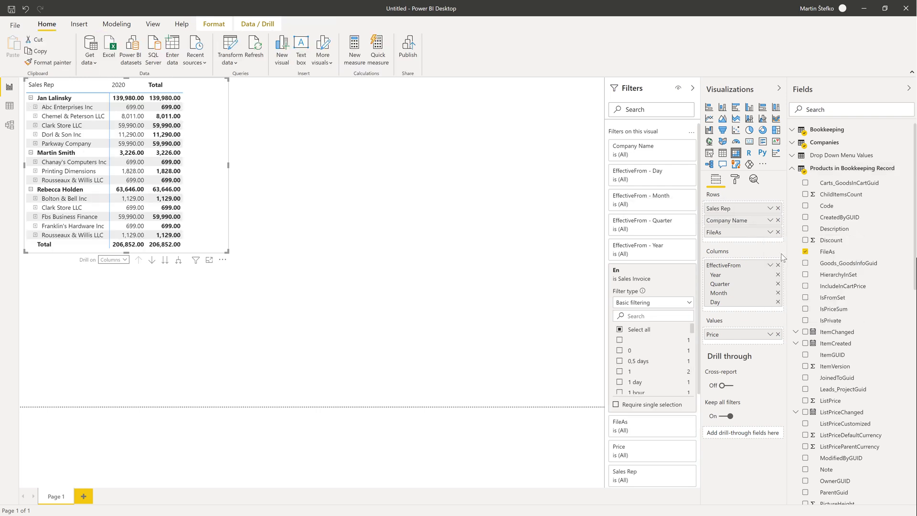
text(Product)
key(Return)
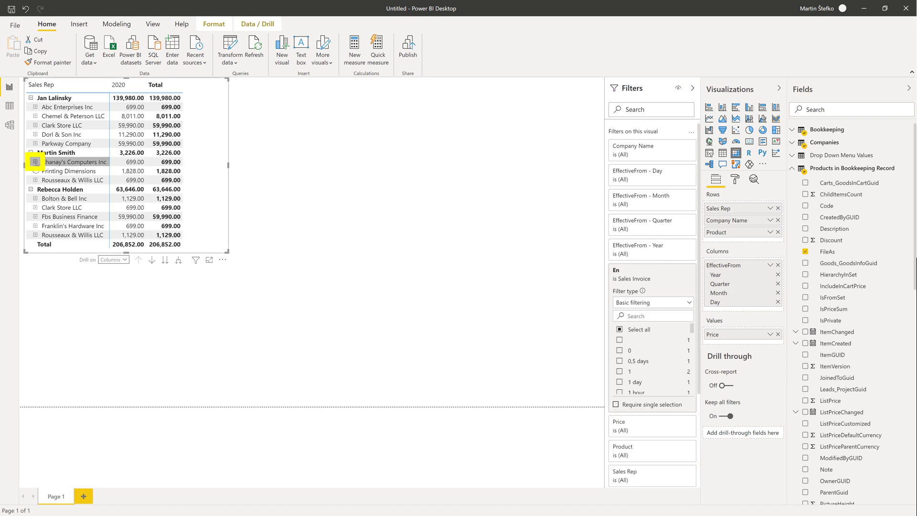
Expand Chanay's Computers Inc, Printing Dimensions, Rousseaux & Willis LLC and Parkway Company in the matrix to examine their products' prices.
click(36, 162)
click(35, 180)
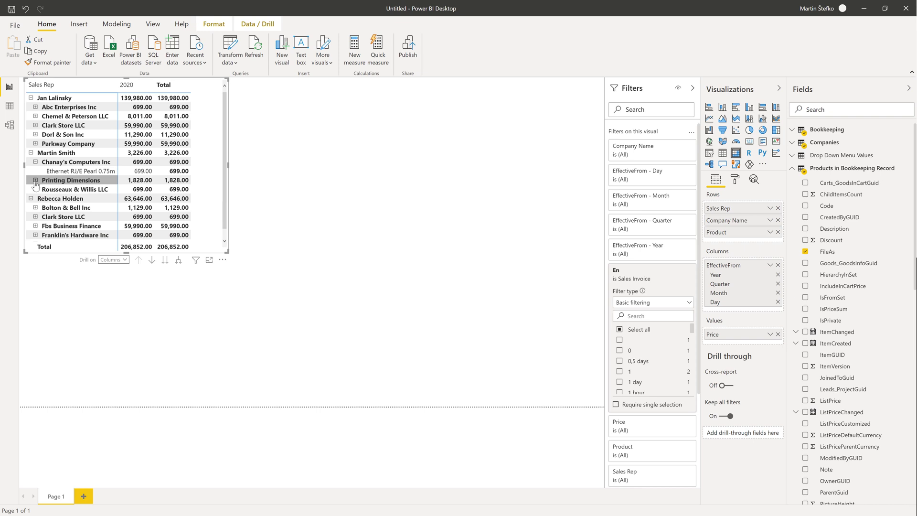
click(36, 207)
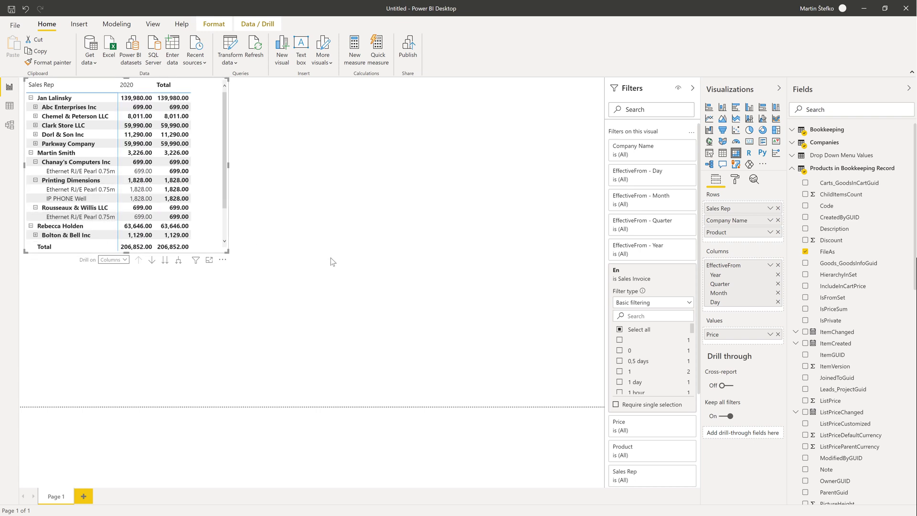
click(36, 144)
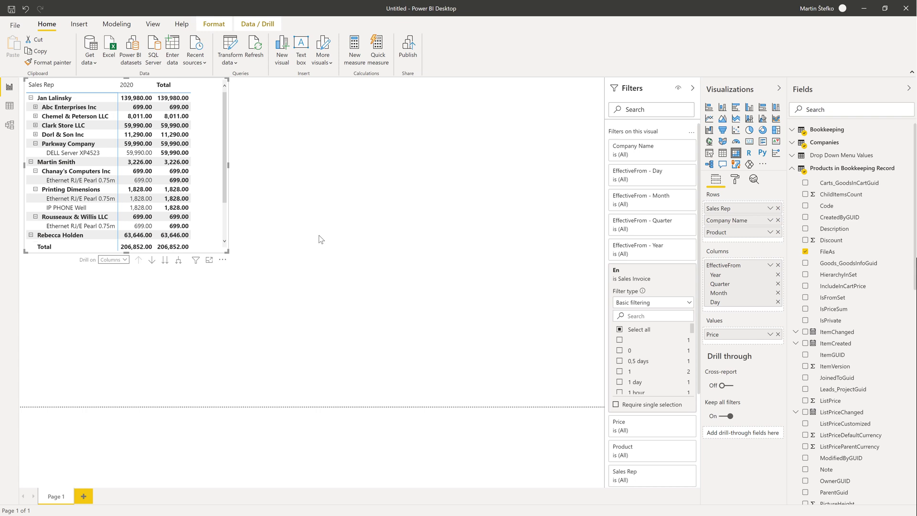
Replace the matrix value with PriceTotalExcludingVatDefaultCurrency of Products in Bookkeeping Record, renamed "Price" for this visual.
click(778, 335)
scroll(871, 397, down, 4)
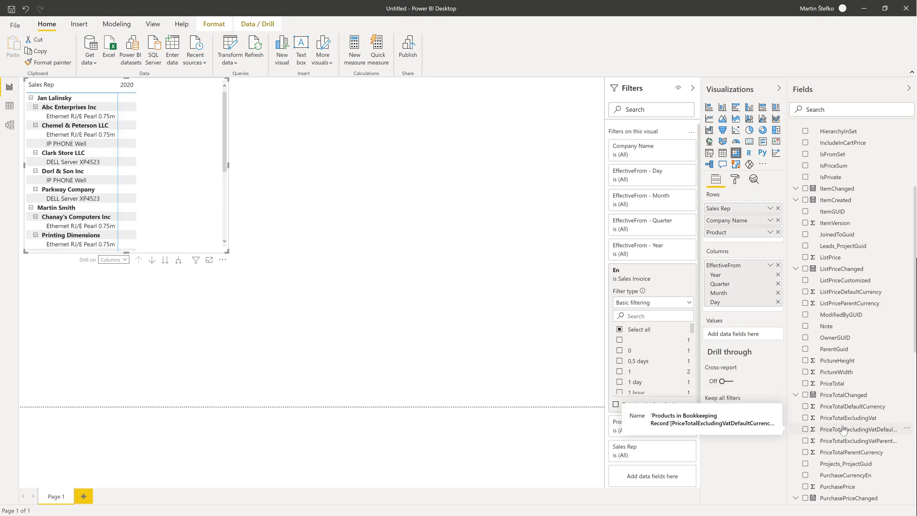
drag(845, 429, 749, 337)
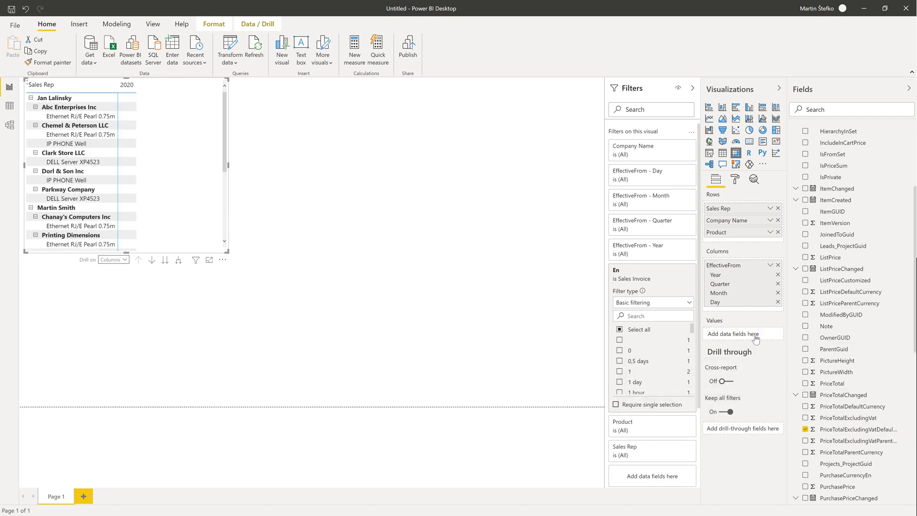
click(770, 335)
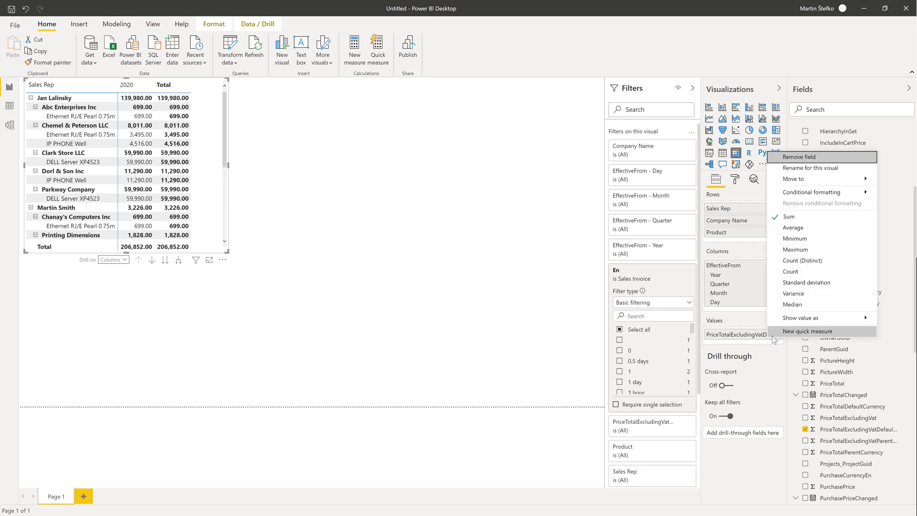
click(803, 168)
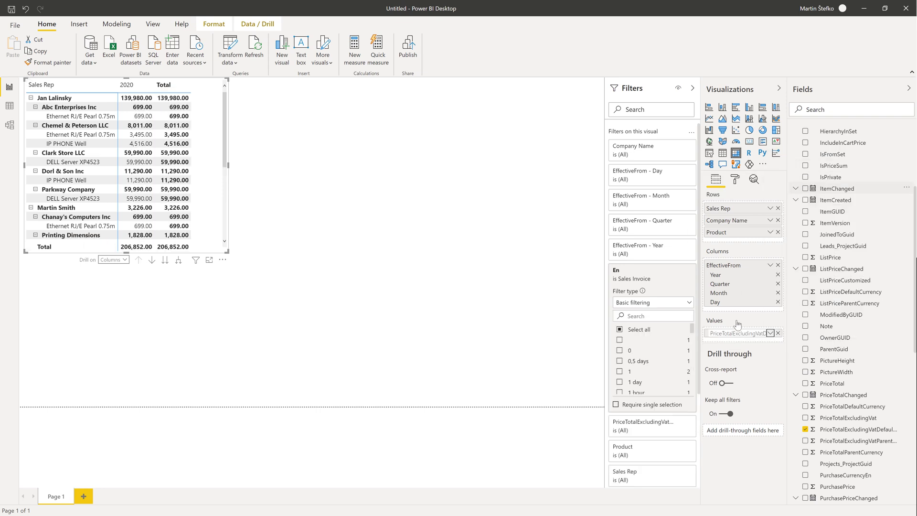
text(Price)
key(Return)
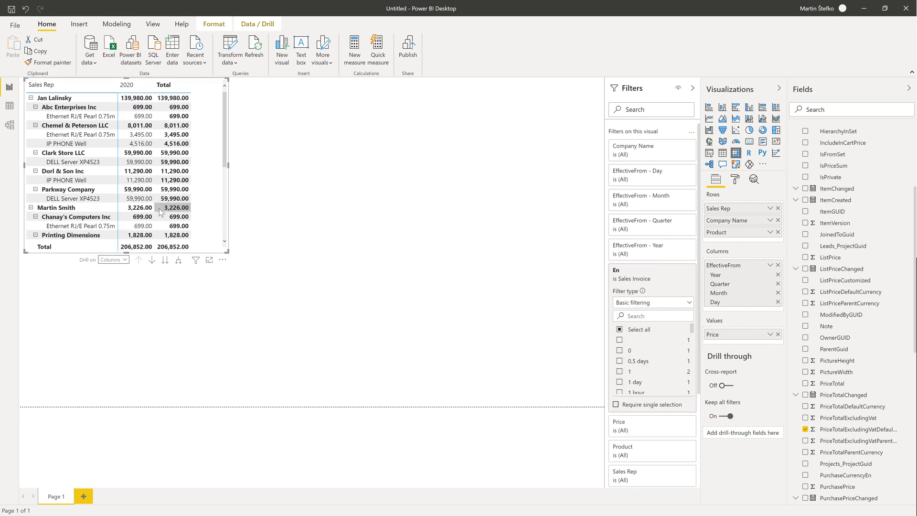
Check the product prices in the lower rows and extend the matrix downward to fit more of them.
scroll(159, 208, down, 1)
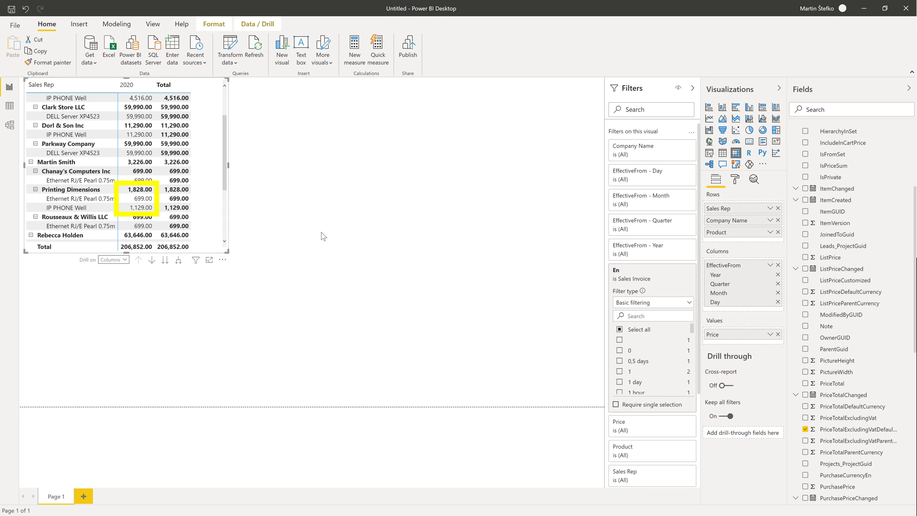
drag(126, 251, 127, 306)
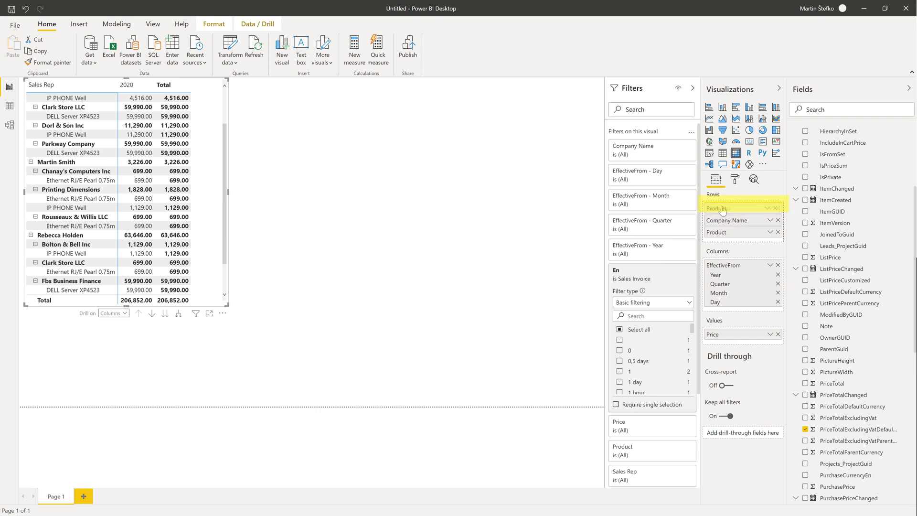
Reorder the matrix row levels to Product, Company Name, Sales Rep and expand DELL Server XP4523.
drag(722, 210, 724, 221)
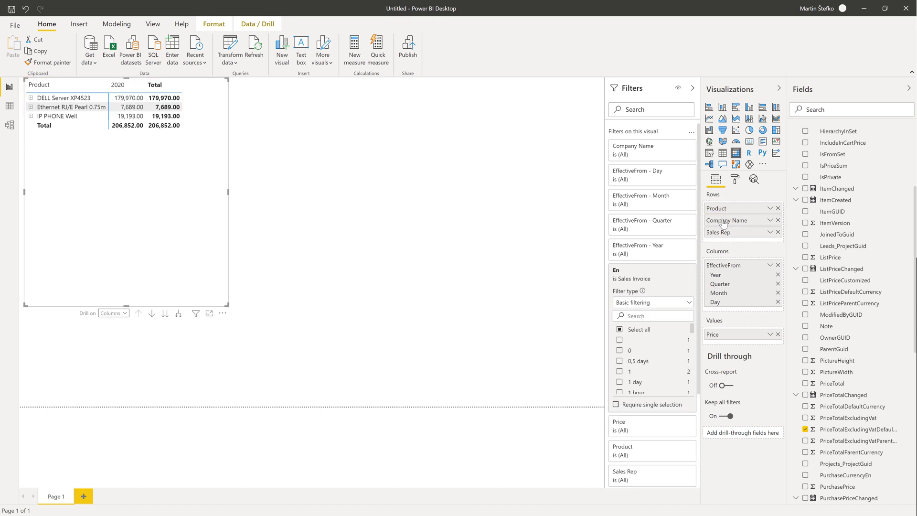
click(31, 98)
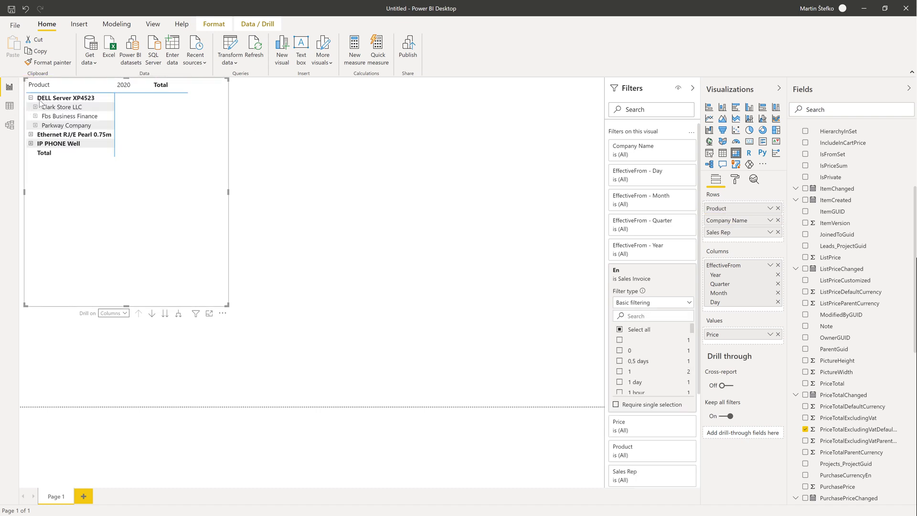
Widen the matrix and drill its date columns down from year through quarter to month level.
drag(228, 192, 307, 208)
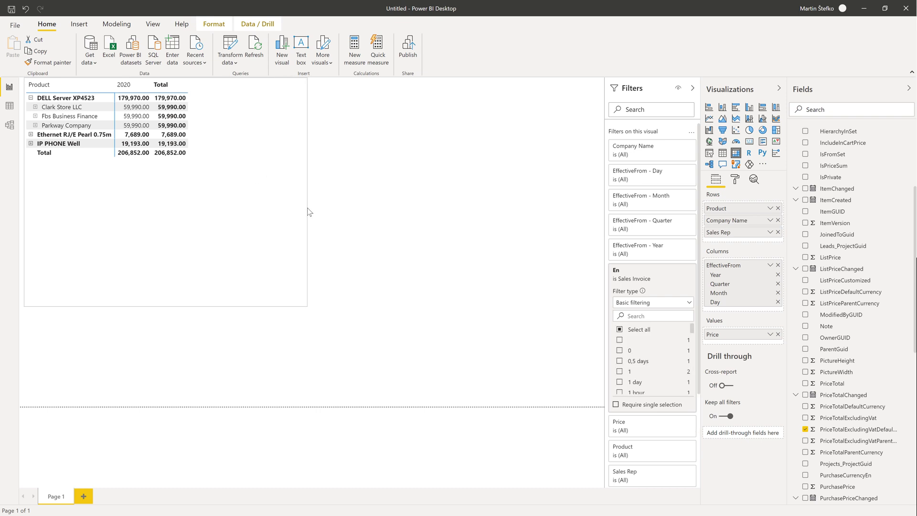
click(204, 313)
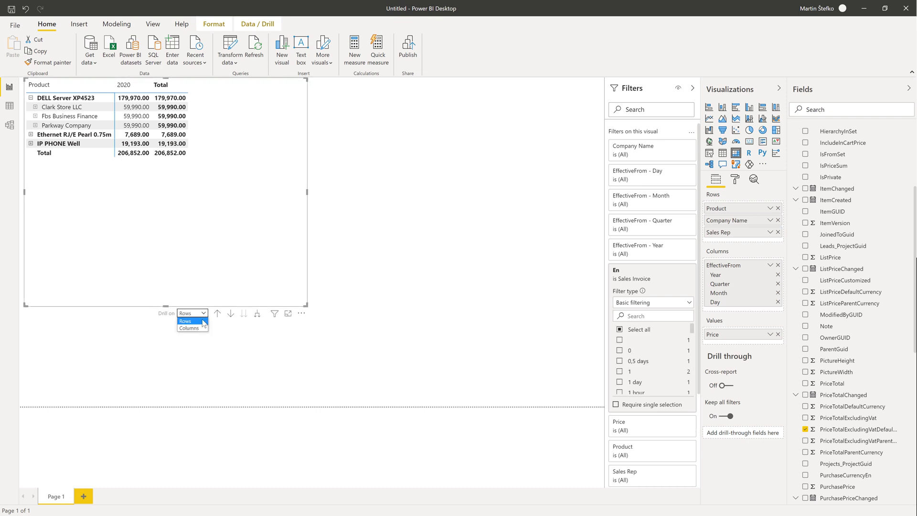
click(203, 330)
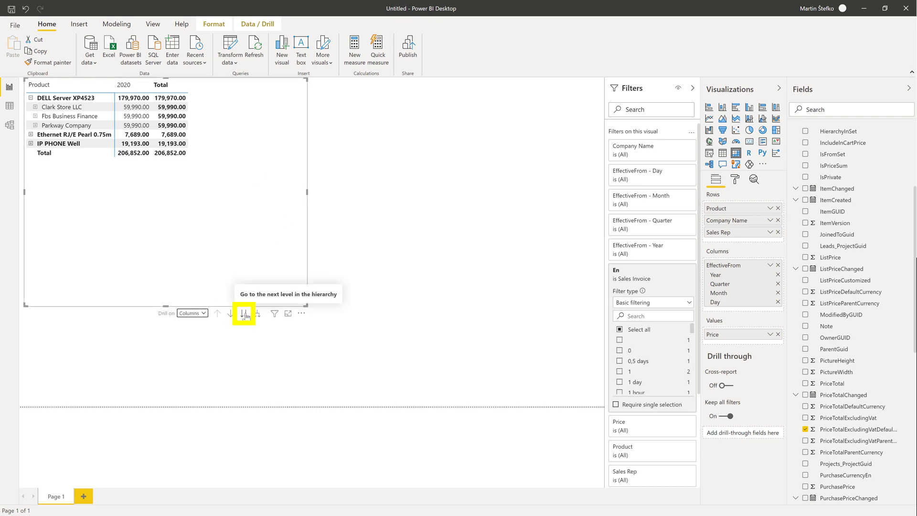
click(245, 315)
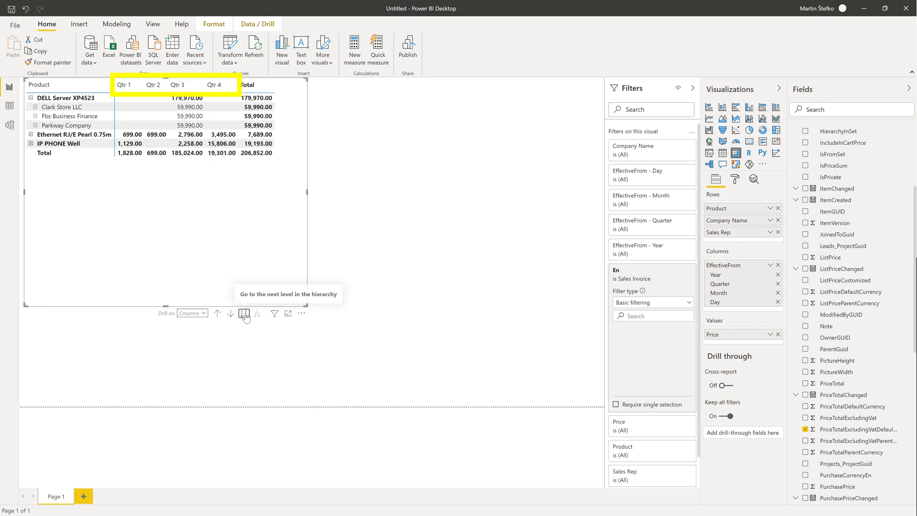
click(245, 315)
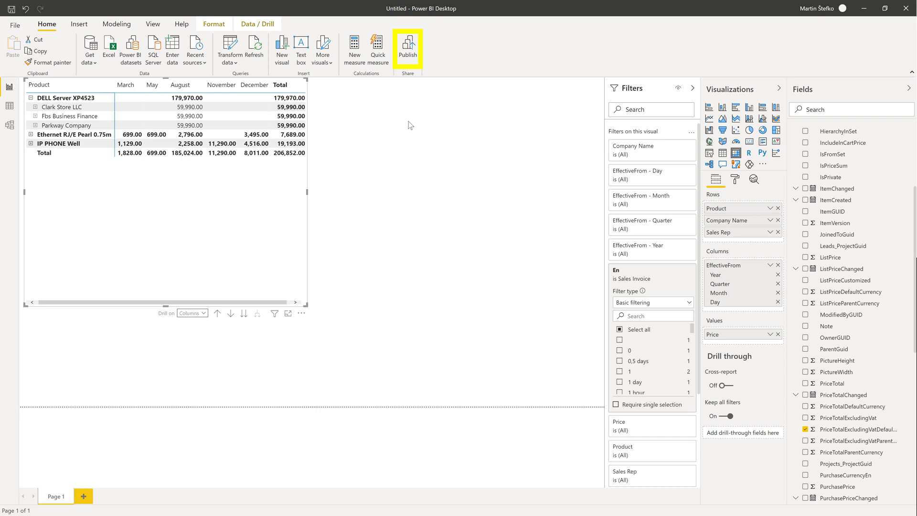
Publish the report to the Video workspace and dismiss the publishing dialog.
click(407, 51)
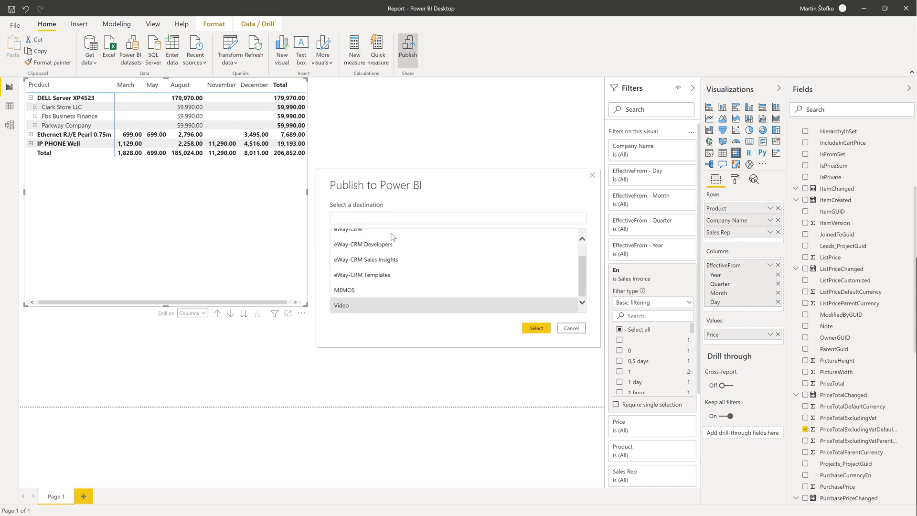
click(359, 305)
click(534, 329)
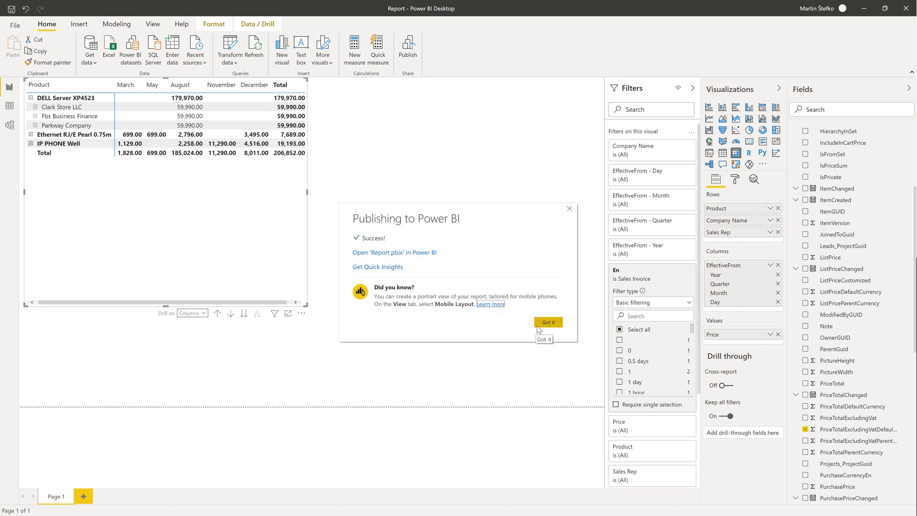
click(539, 325)
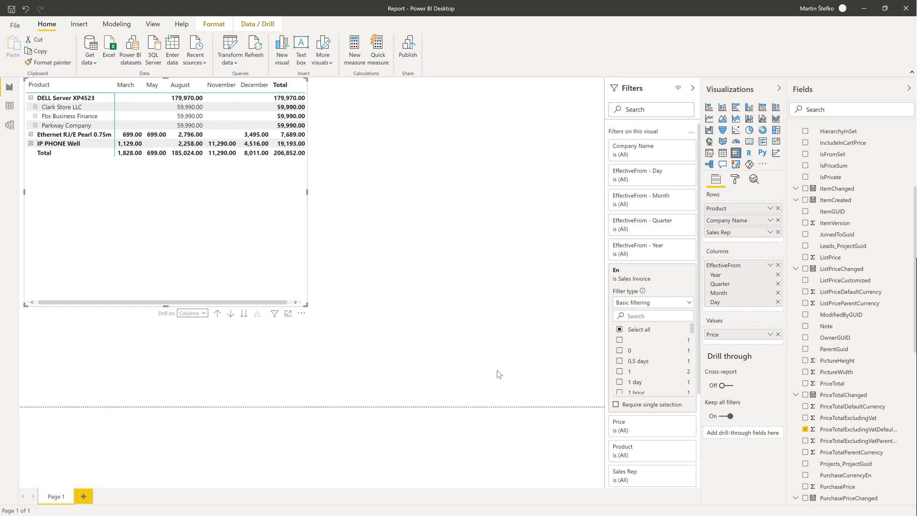
Switch to the Power BI website in the browser, sign in and open the Video workspace.
click(434, 515)
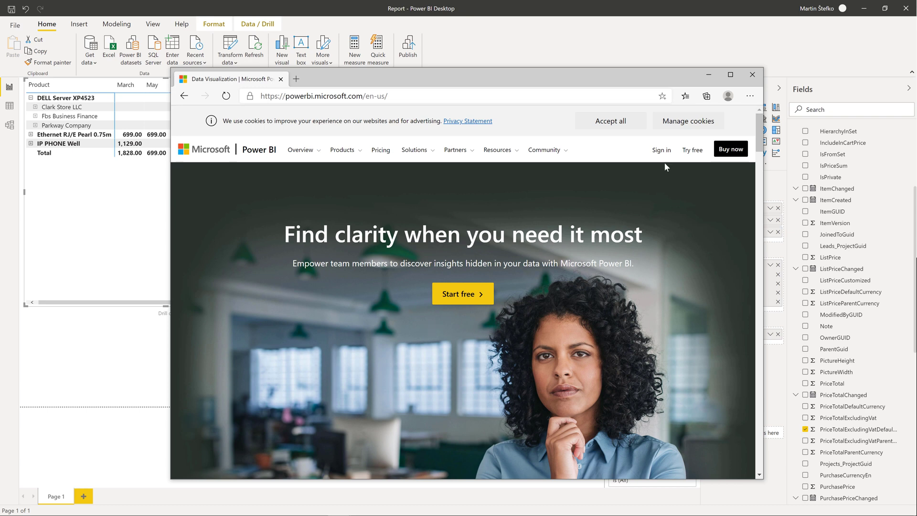
click(664, 150)
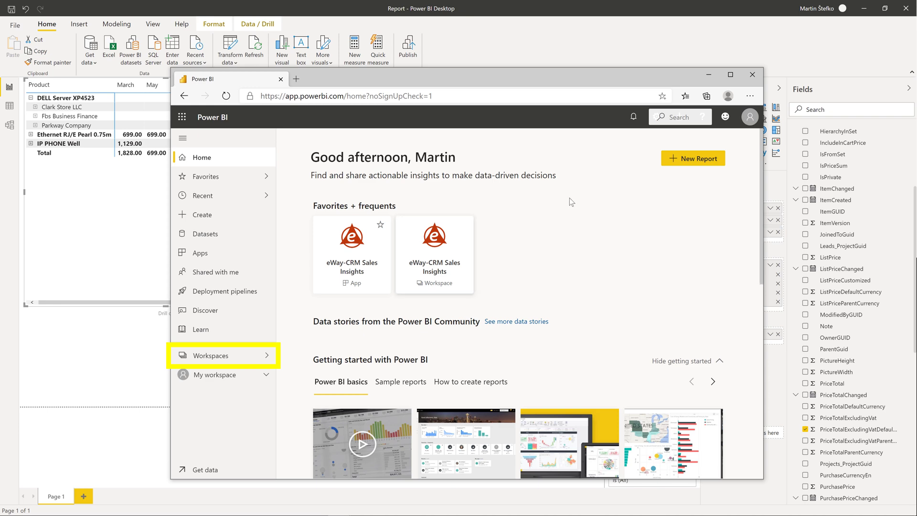
click(248, 361)
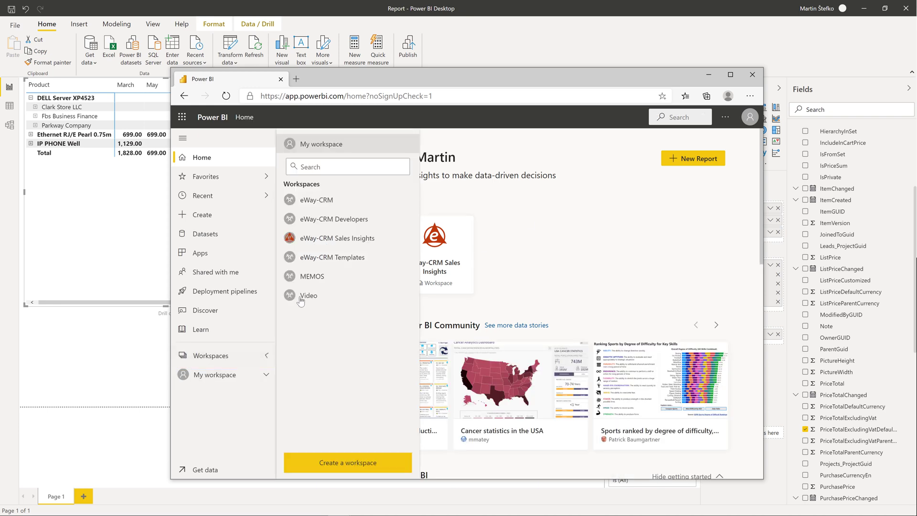
click(310, 293)
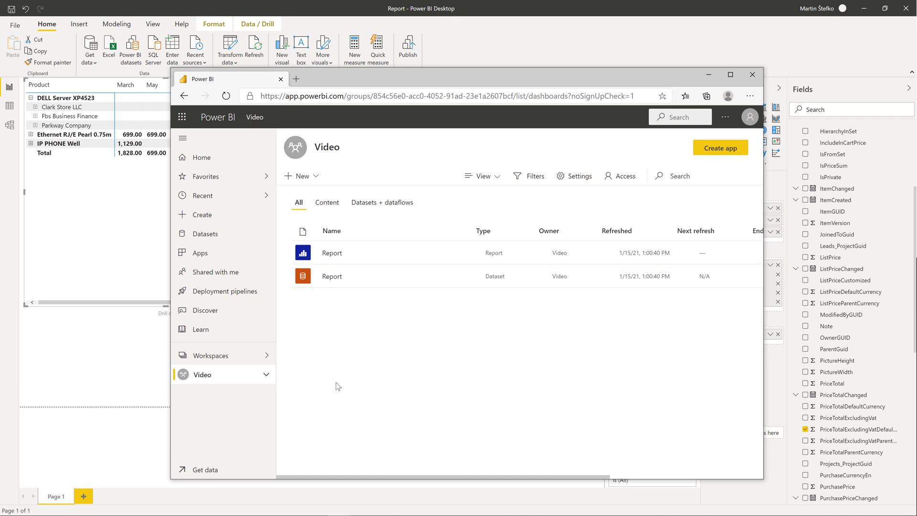
Open the scheduled refresh settings of the Report dataset and turn on keeping the data up to date.
mouse_move(435, 277)
click(452, 280)
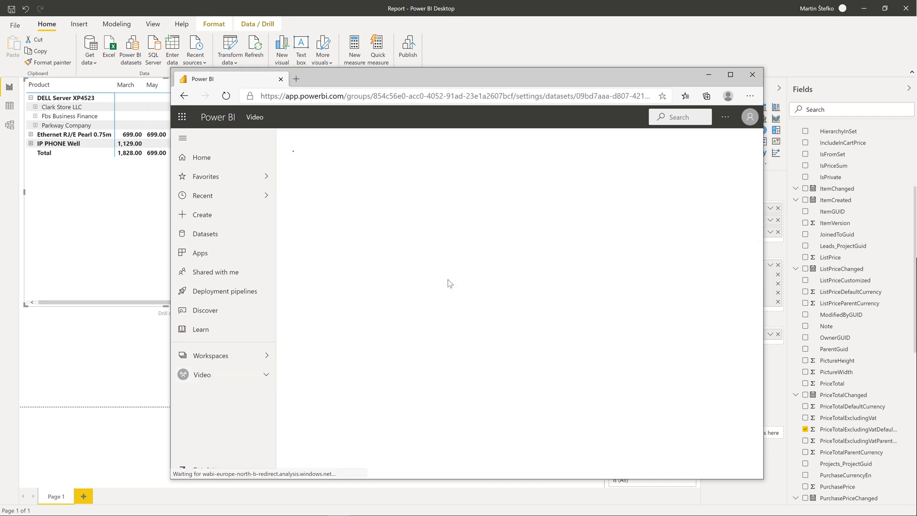
click(462, 297)
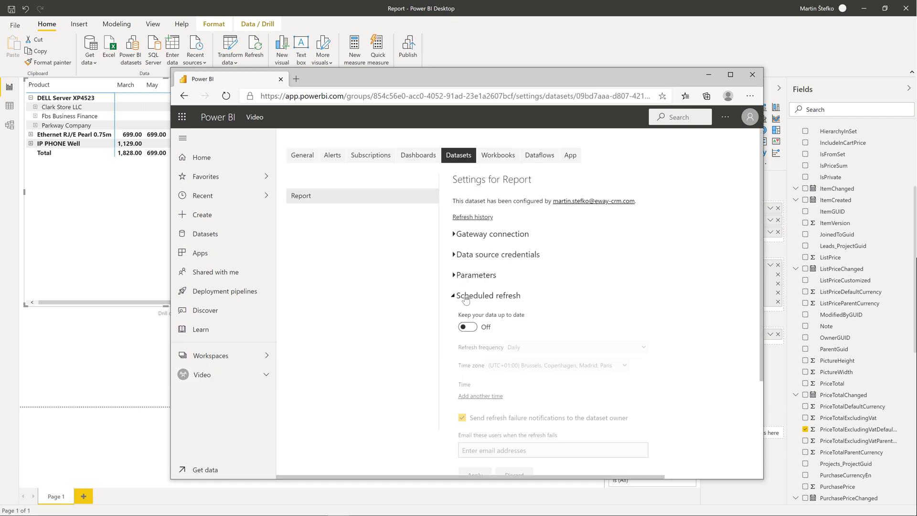
click(468, 327)
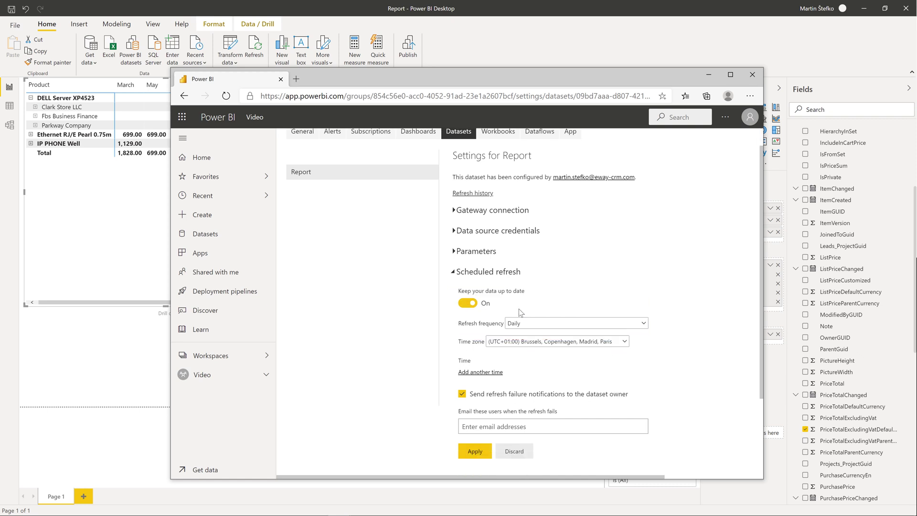
Add a daily refresh time of 7:00 AM to the dataset's schedule.
scroll(478, 311, down, 2)
click(484, 296)
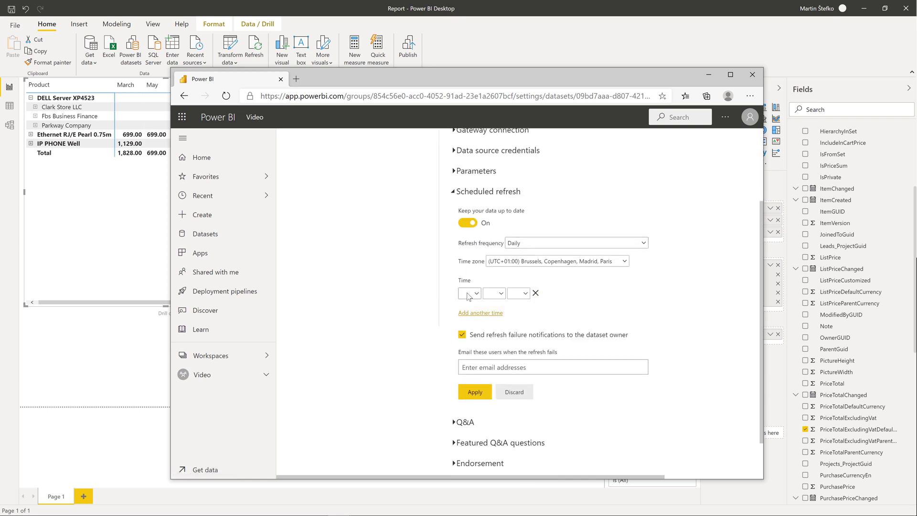
click(470, 293)
click(464, 359)
click(495, 293)
click(495, 313)
click(519, 294)
click(516, 311)
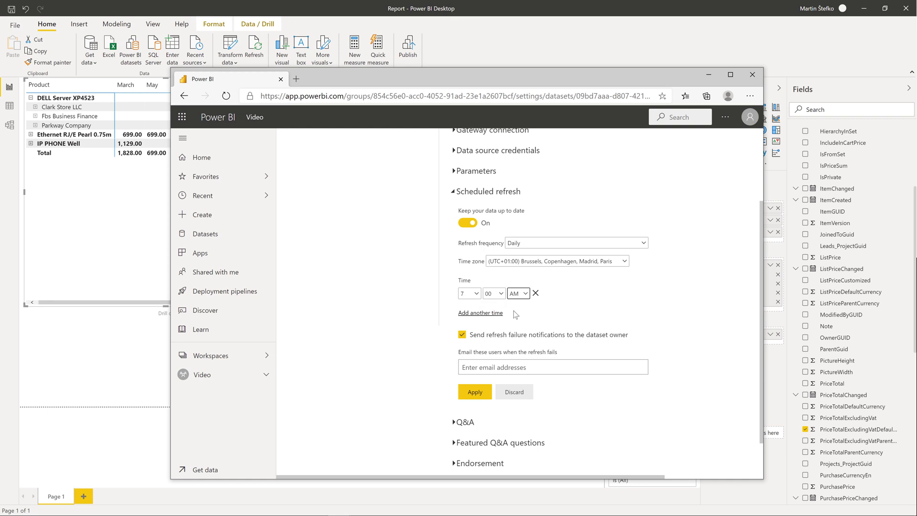
Add a second daily refresh time of 11:00 AM.
click(481, 313)
click(466, 315)
click(463, 411)
click(495, 314)
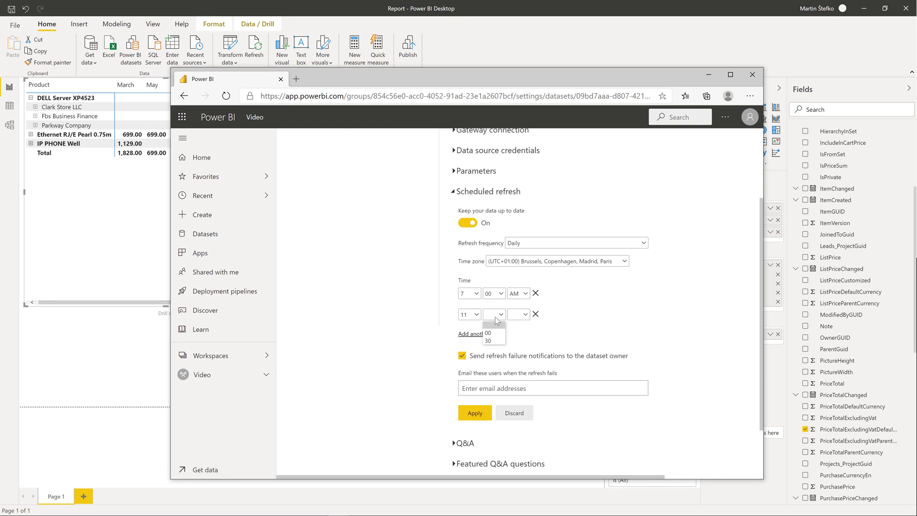
click(492, 333)
click(519, 315)
click(516, 334)
Add a third daily refresh time of 3:00 PM and apply the refresh schedule.
click(480, 334)
click(469, 335)
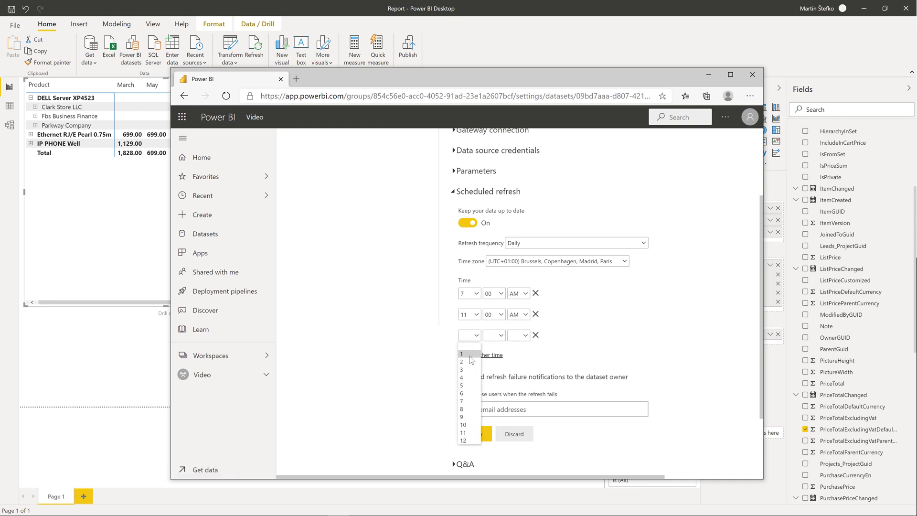
click(464, 371)
click(494, 336)
click(488, 354)
click(519, 336)
click(516, 361)
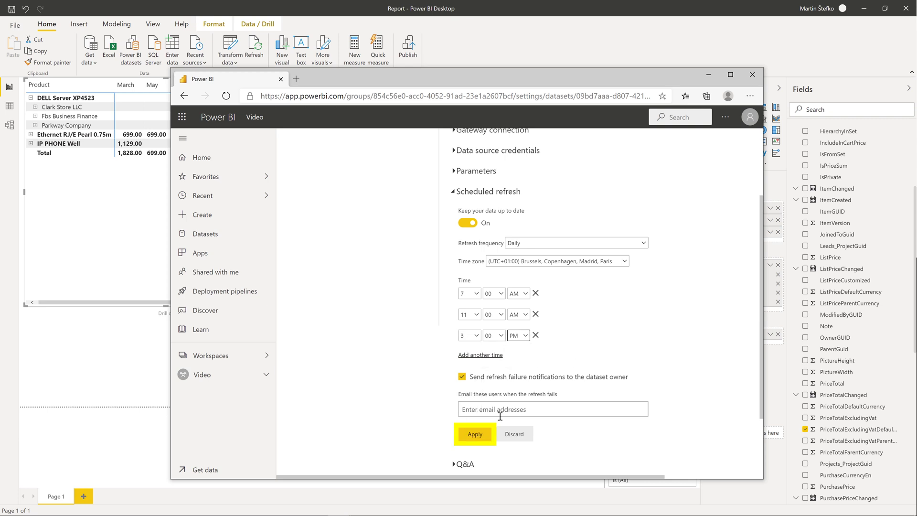
click(475, 435)
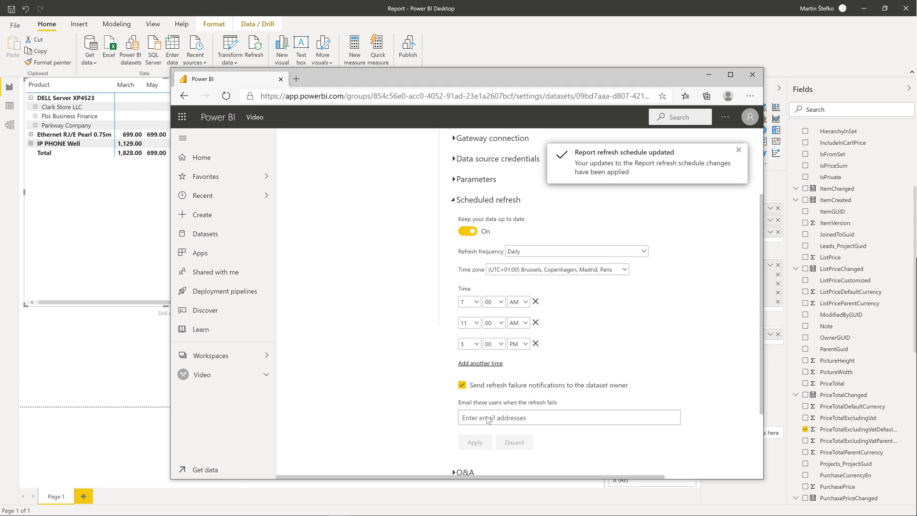
Open the published Report from the Video workspace and expand Parkway Company and Ethernet RJ/E Pearl 0.75m to examine their details.
scroll(473, 389, up, 3)
click(227, 380)
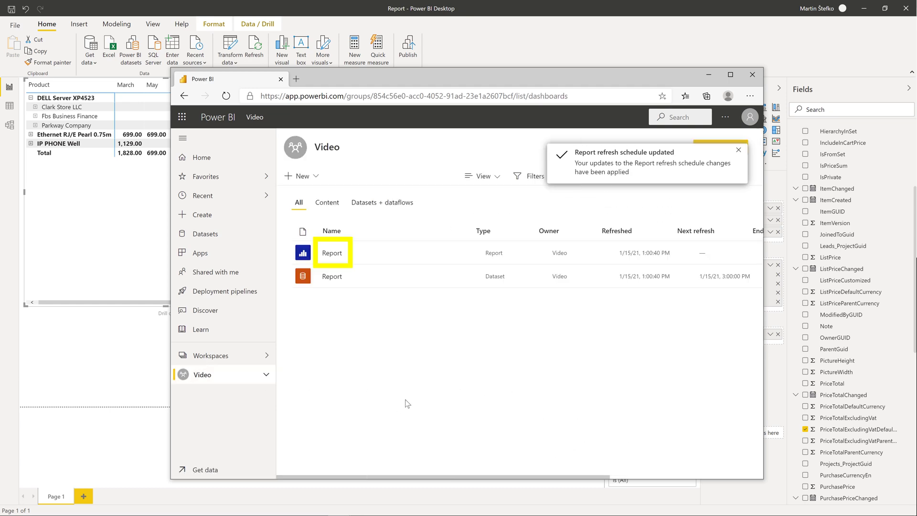
click(333, 253)
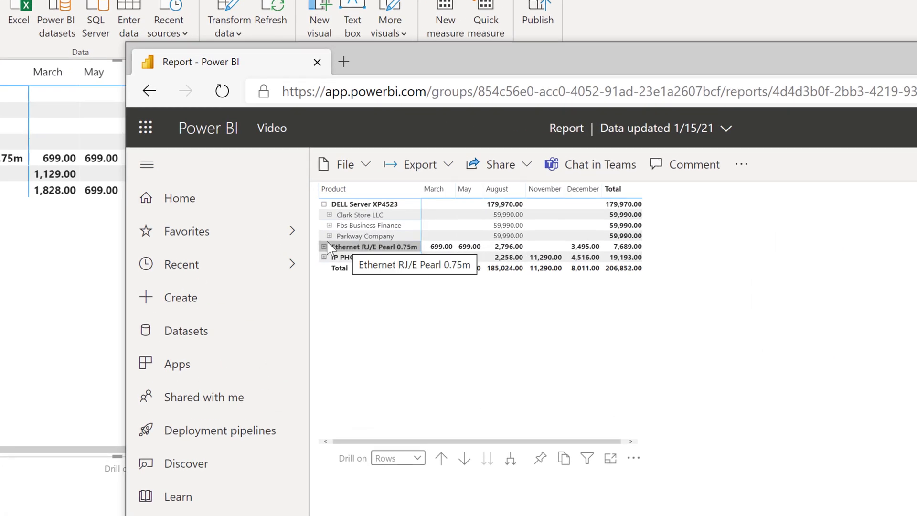
click(329, 236)
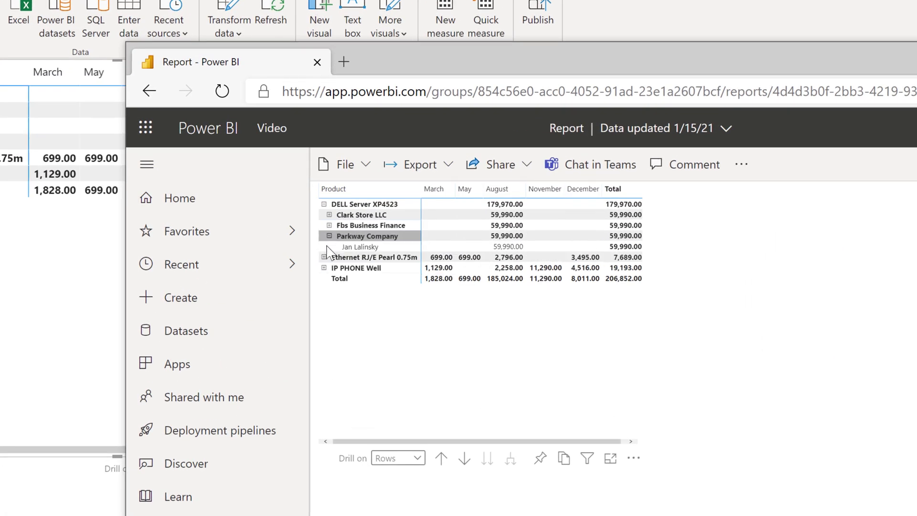
click(324, 257)
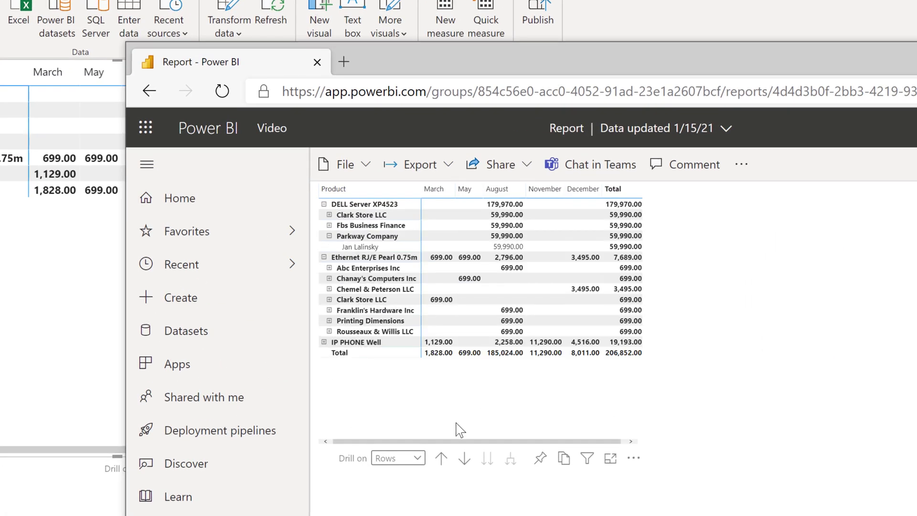